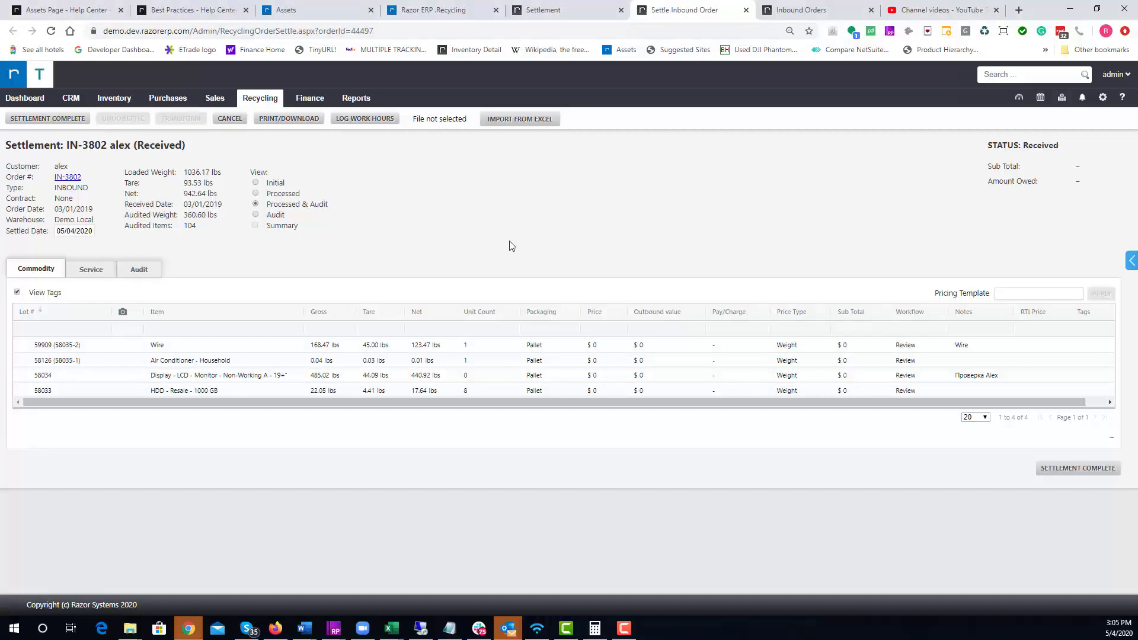
Check the settlement title and settled-date calendar, leaving both unchanged.
left_click_drag(12, 145, 187, 144)
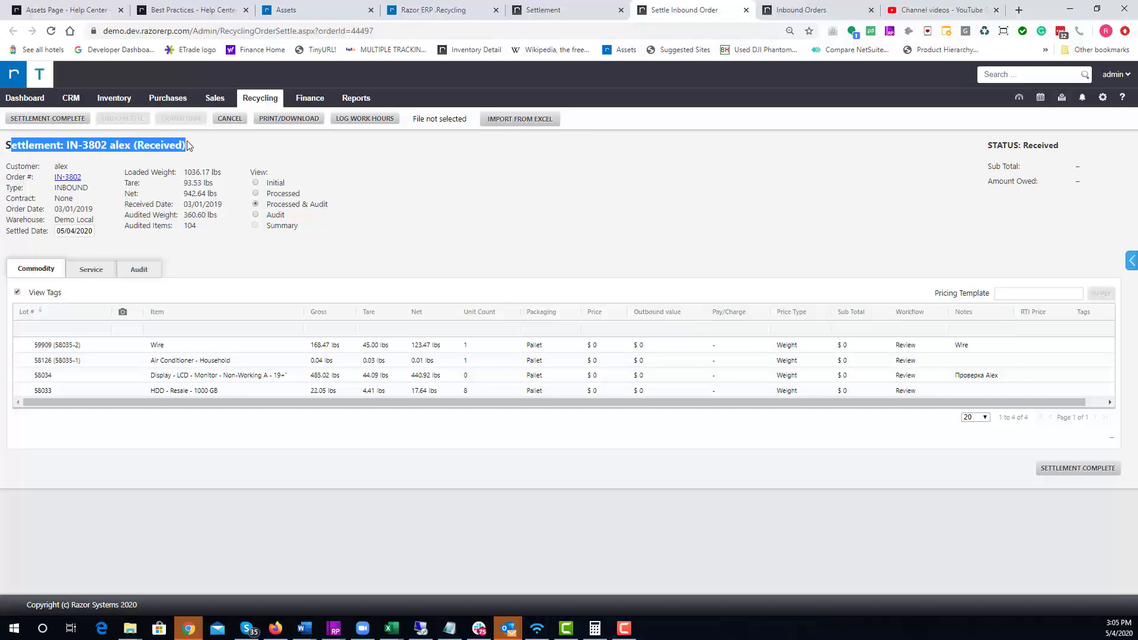
left_click(135, 152)
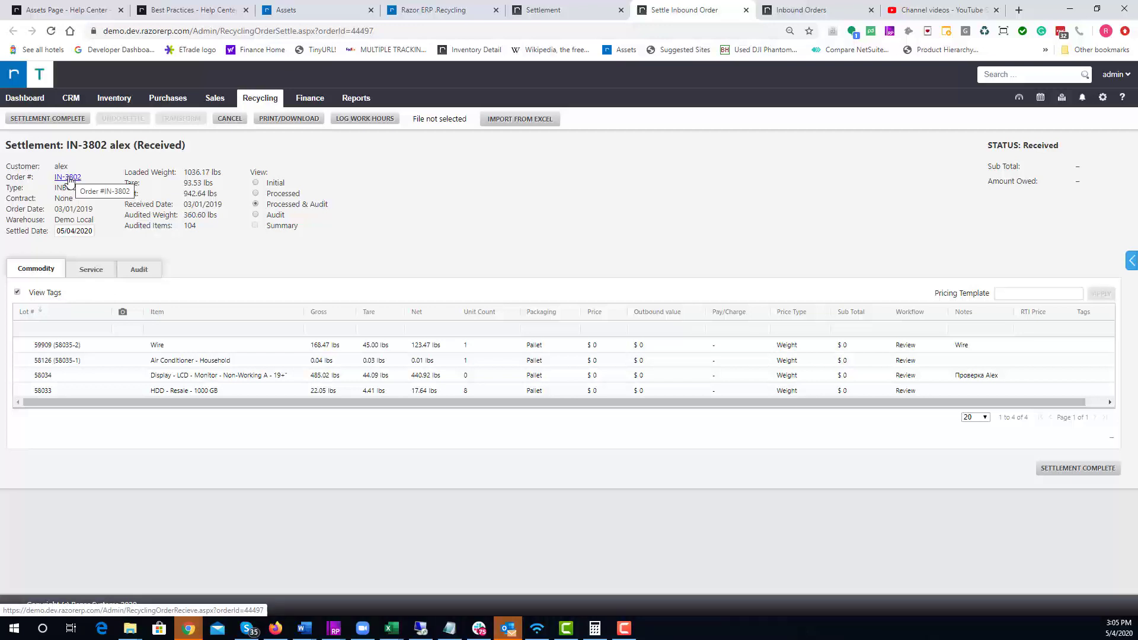
left_click(68, 230)
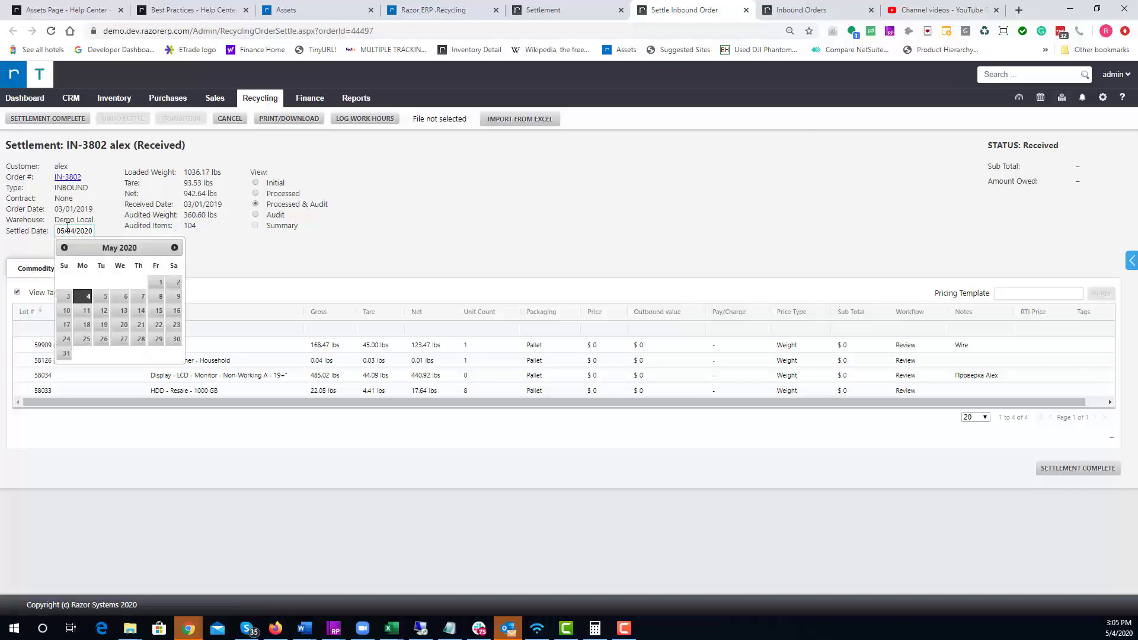
left_click(122, 218)
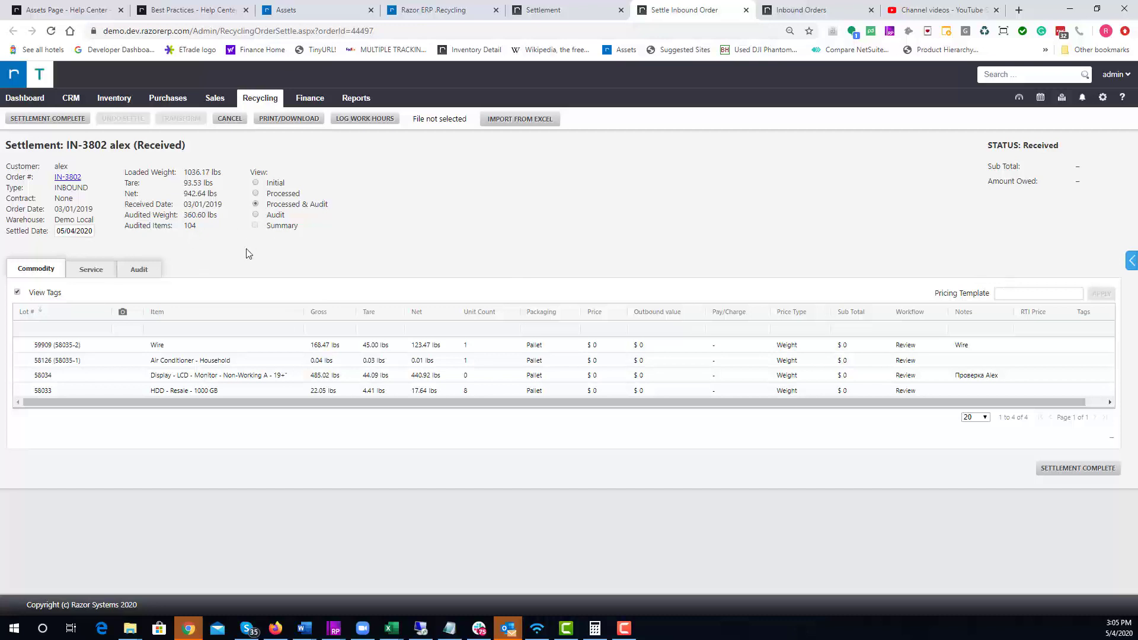
left_click(67, 235)
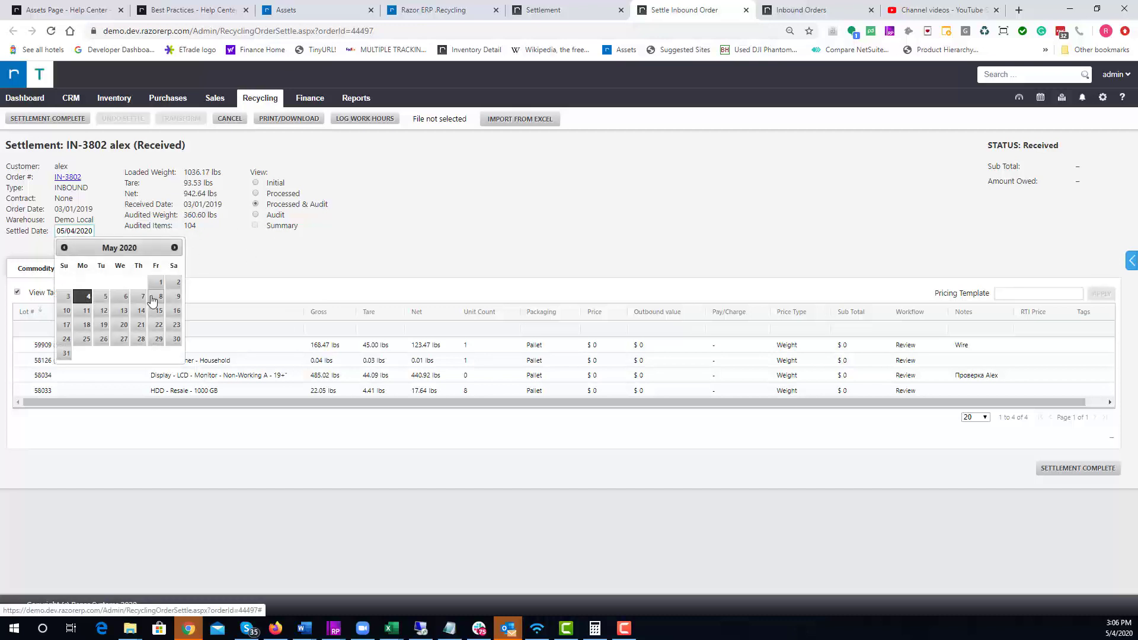
left_click(149, 228)
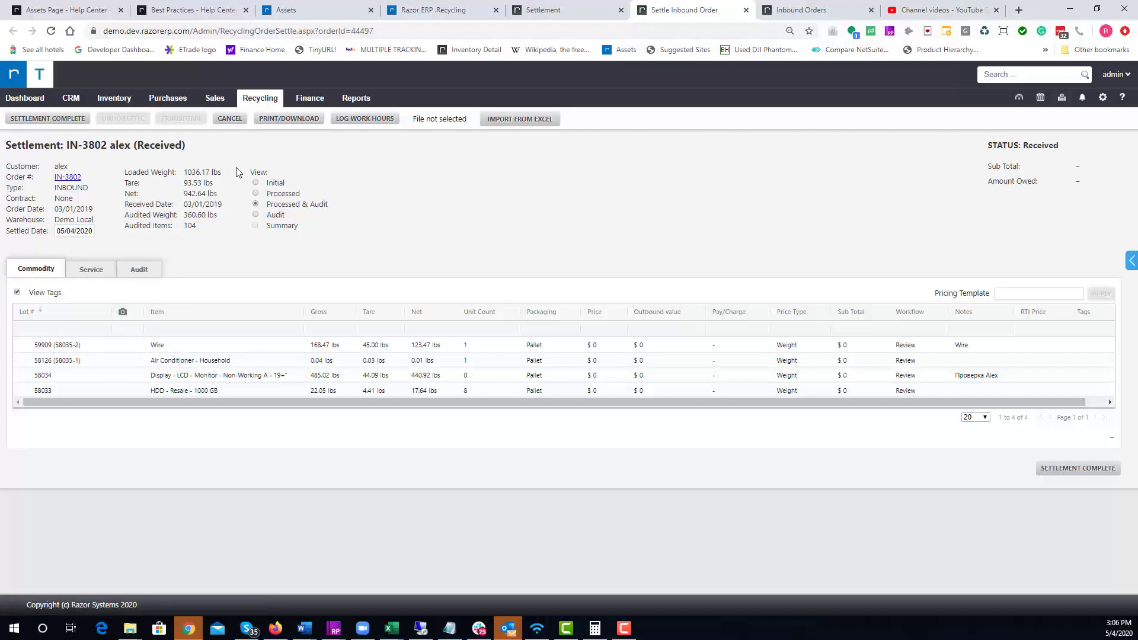
Switch to the Initial view, collapse lot 58035, and glance through Service and Audit before Commodity.
left_click(281, 188)
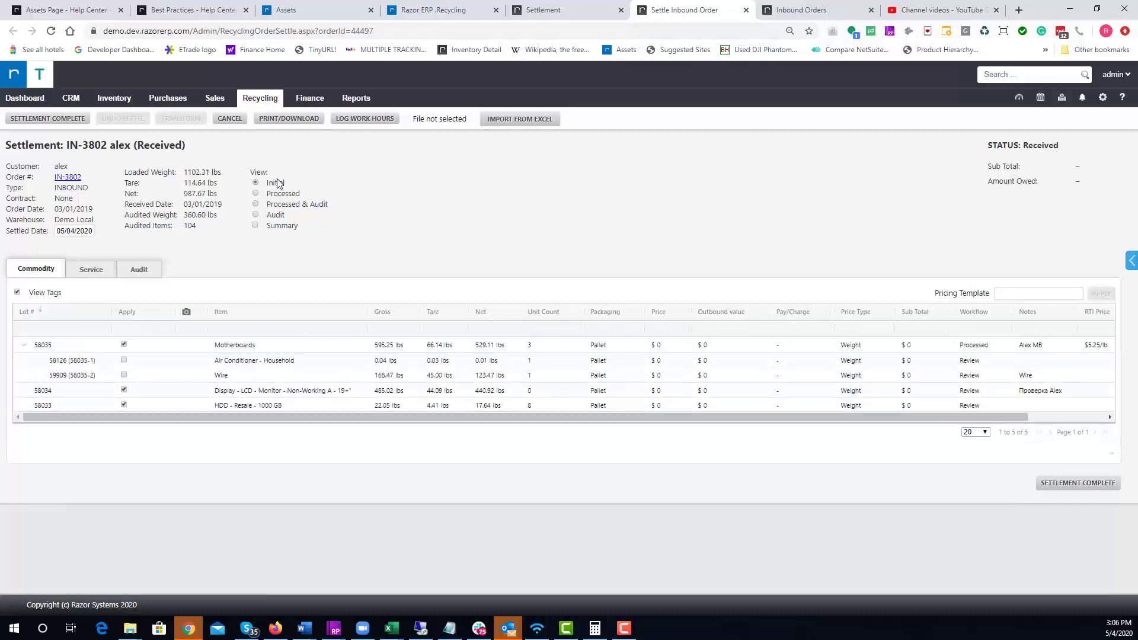
left_click(23, 344)
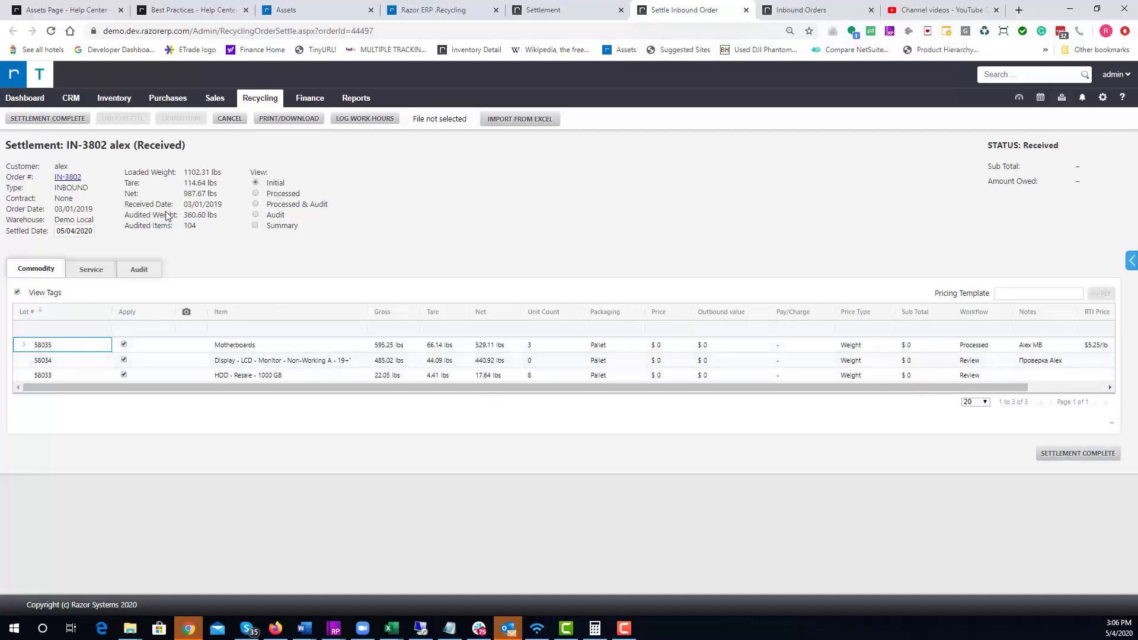
left_click(100, 268)
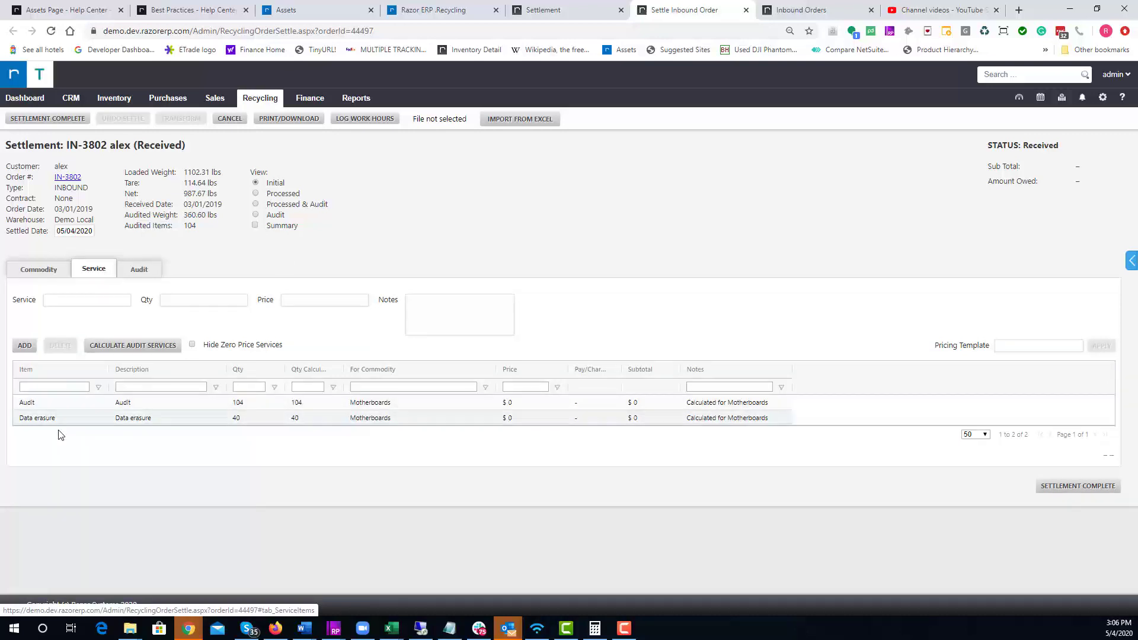
left_click(139, 269)
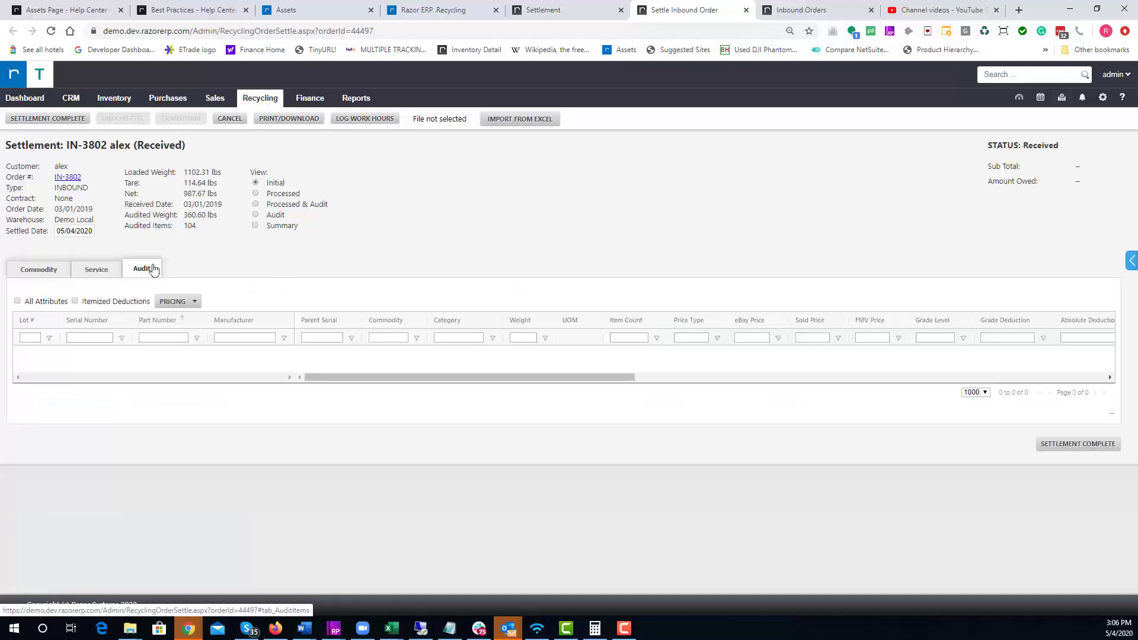
left_click(38, 273)
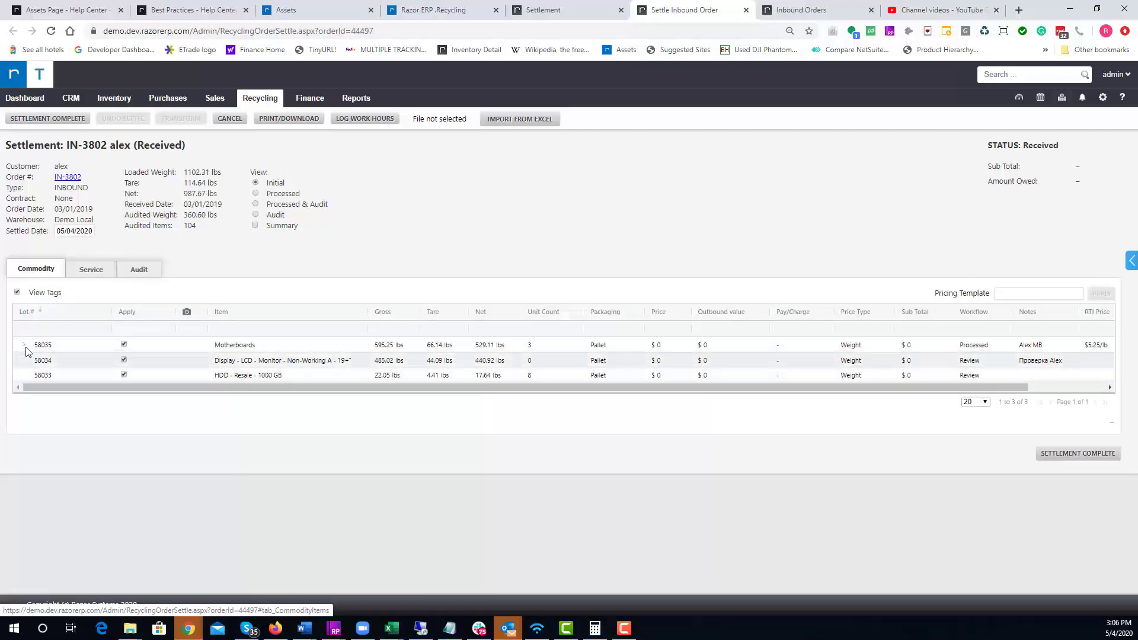
Expand Motherboards lot 58035 and apply sub-lot 58126 instead of its parent.
left_click(24, 345)
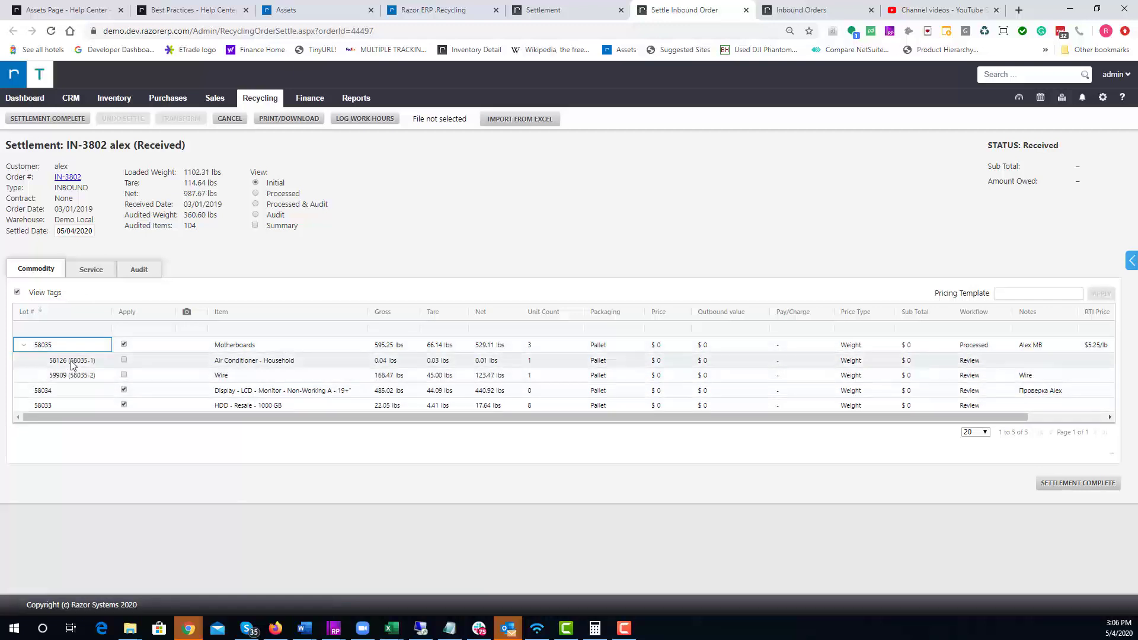
left_click(24, 346)
left_click(23, 346)
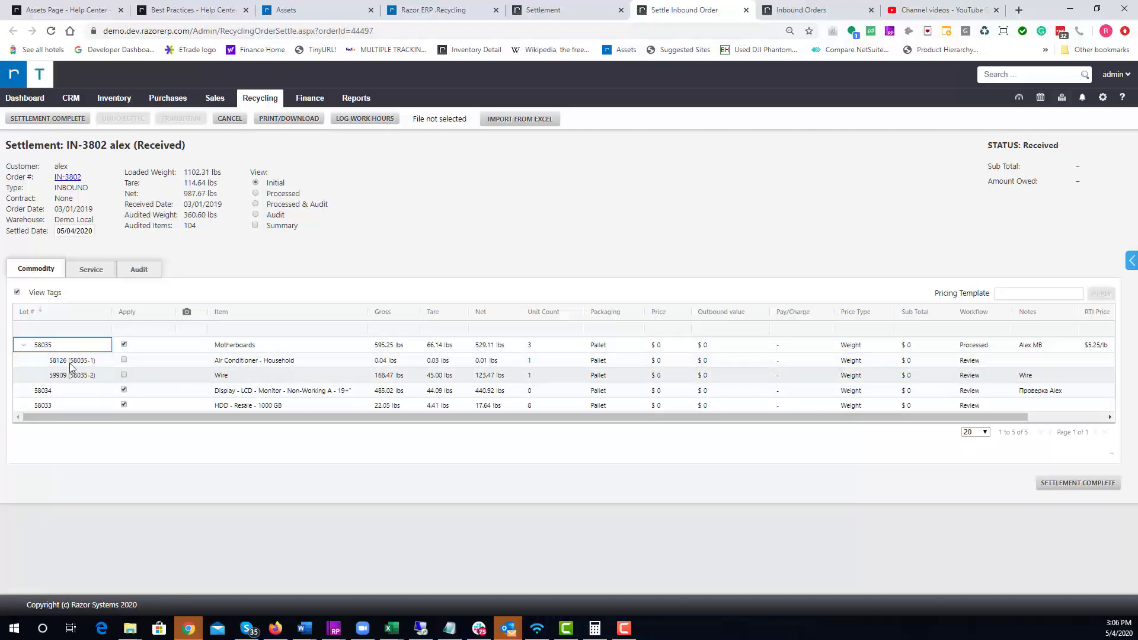
left_click(123, 360)
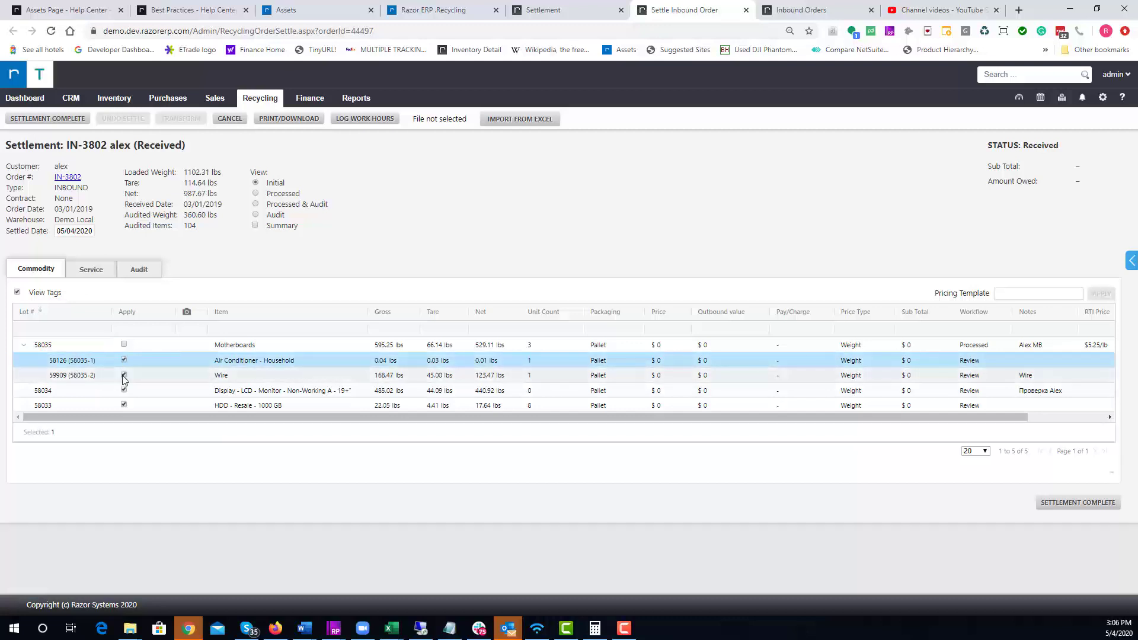
Price the lots: Air Conditioner 0.15, Wire 0.25, display 0.10, HDD 0.75.
left_click(673, 364)
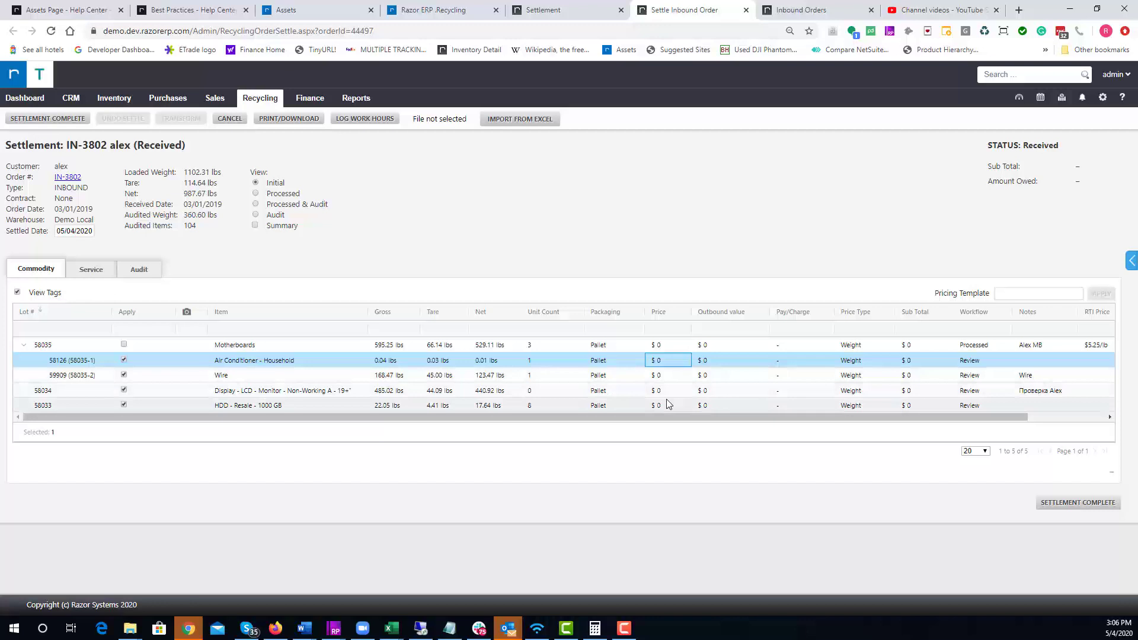
type(".15")
key("Return")
type(".25")
key("Return")
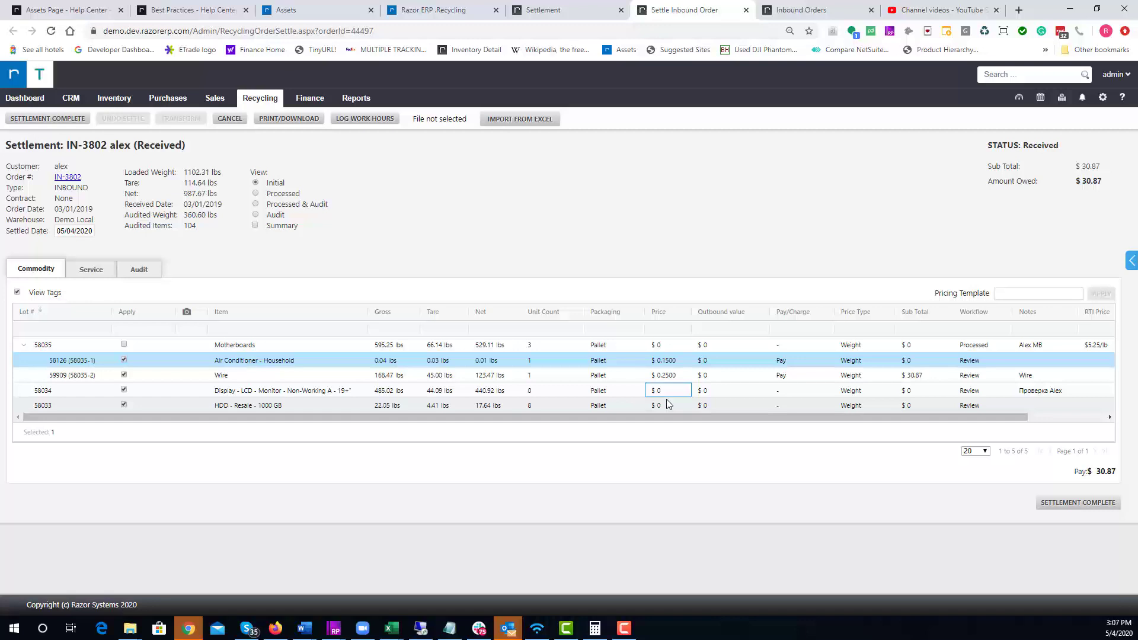
type(".1")
key("Return")
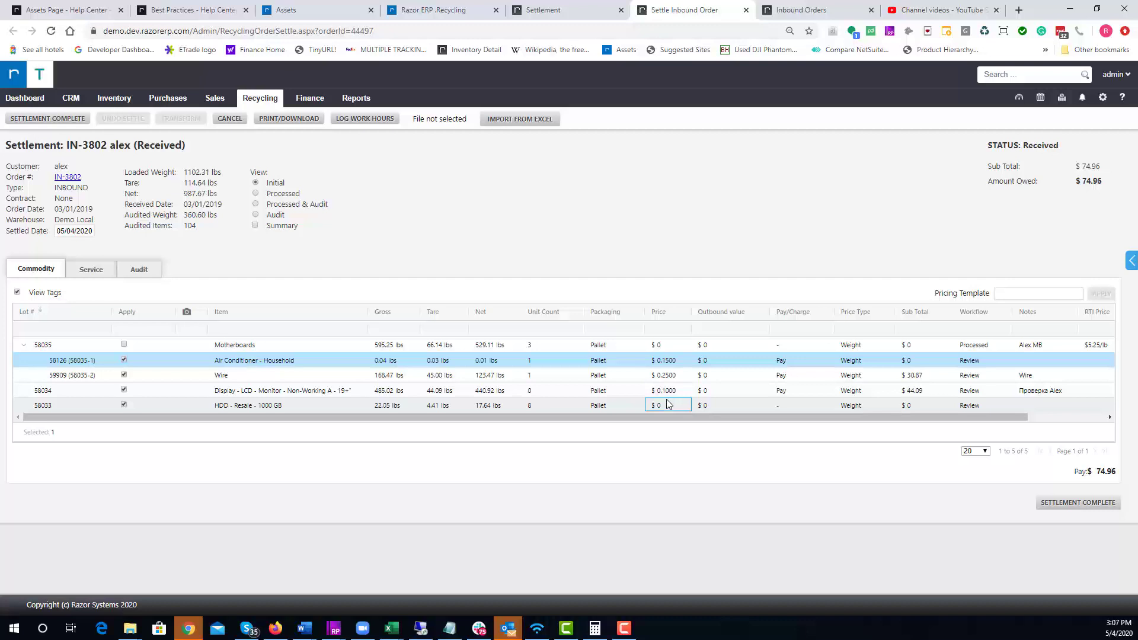
type(".7500")
key("Return")
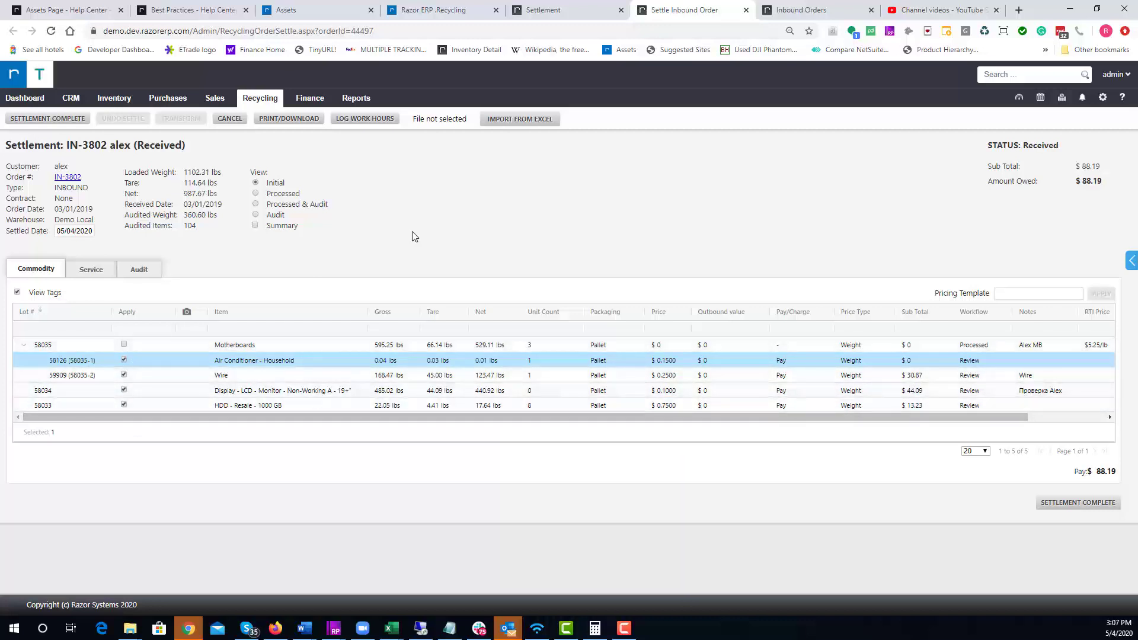
Cycle Processed and Initial views, settle on Processed & Audit, and show service charges.
left_click(286, 194)
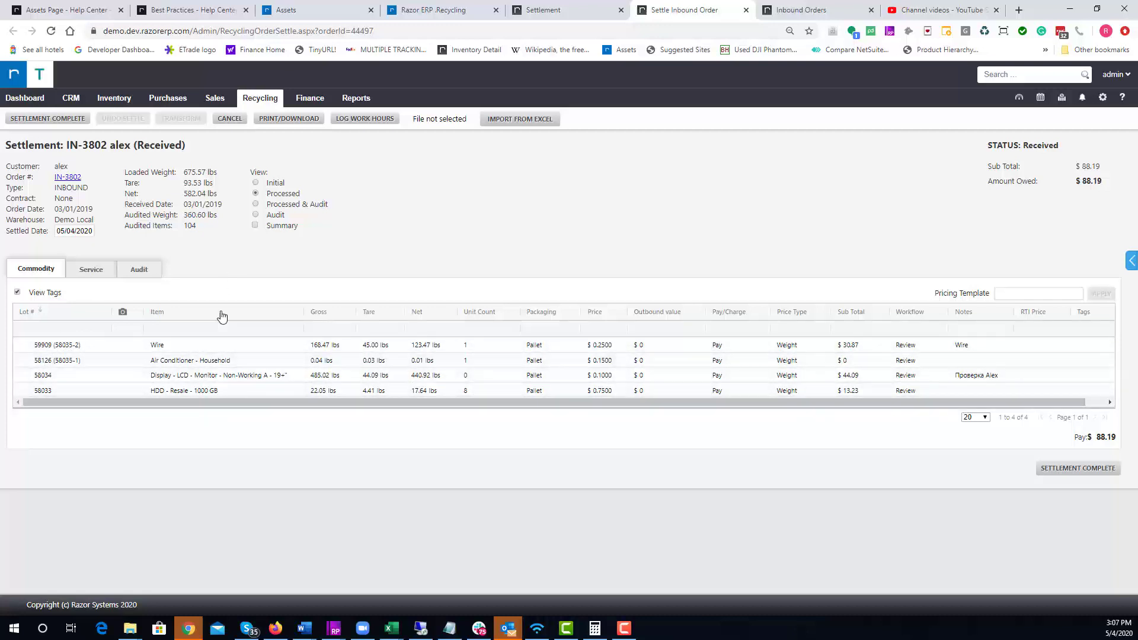
left_click(269, 184)
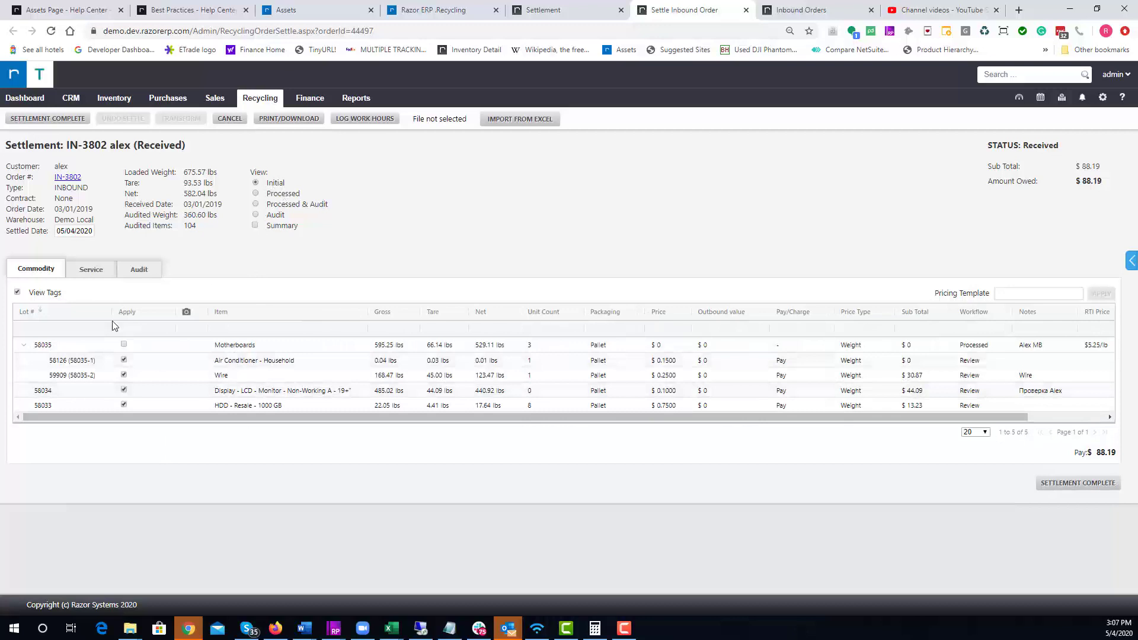
left_click(279, 195)
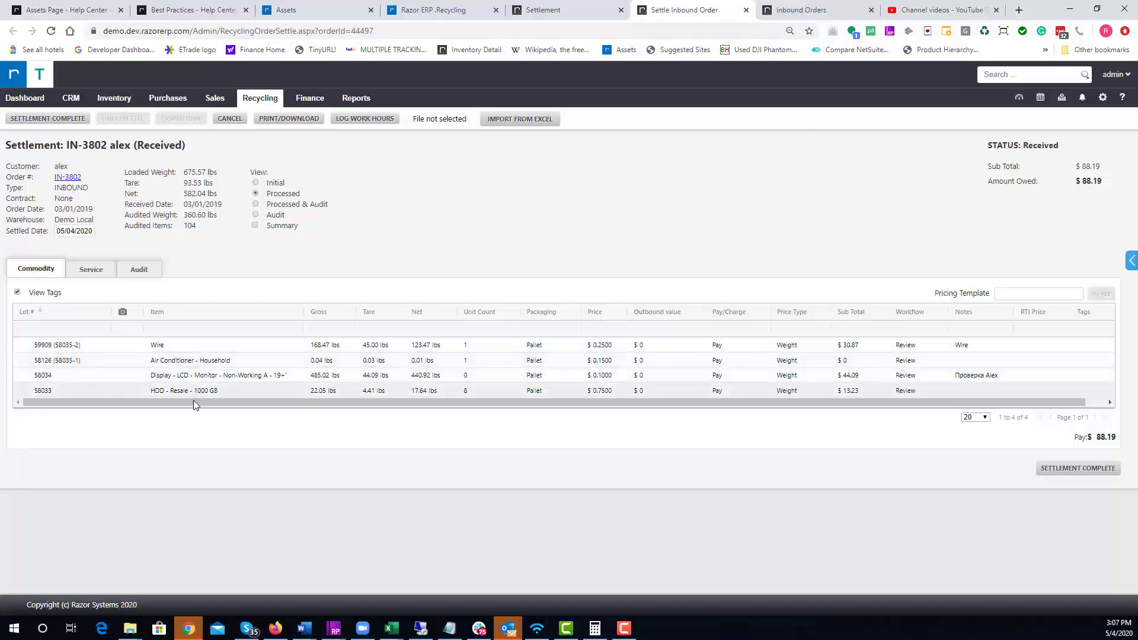
left_click(302, 207)
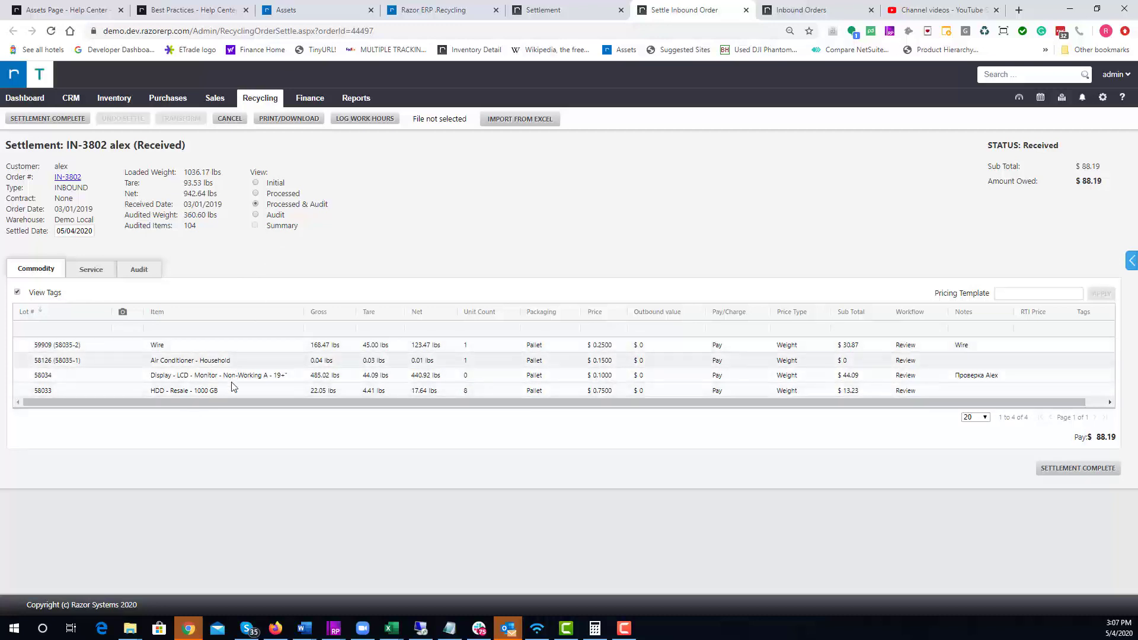
left_click(99, 275)
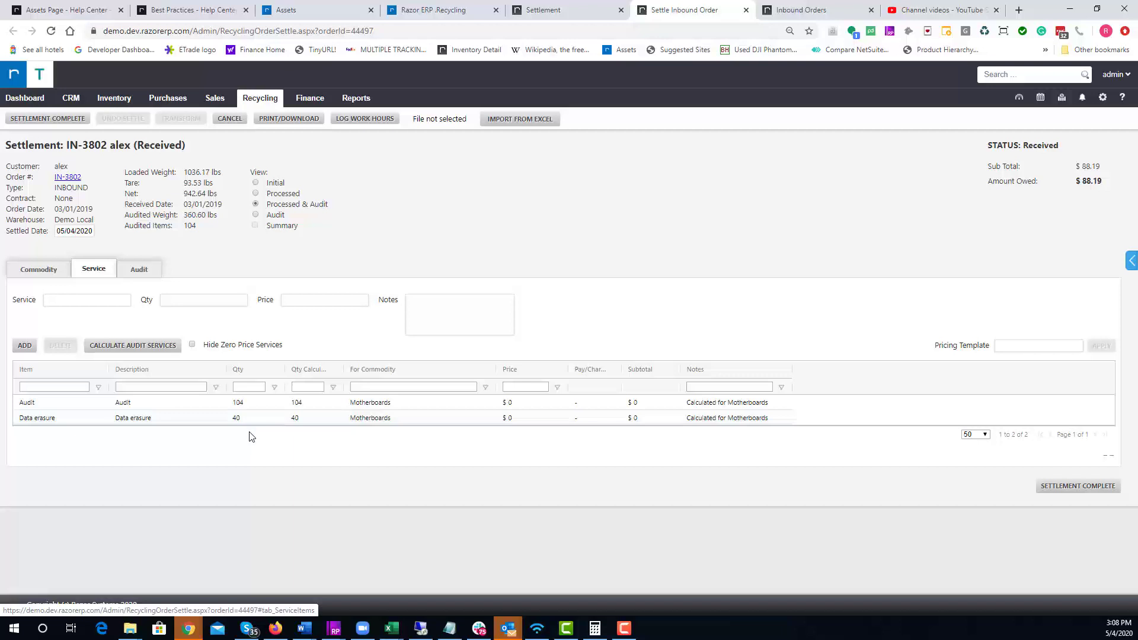
Set the Audit service price to $1.50.
left_click(543, 401)
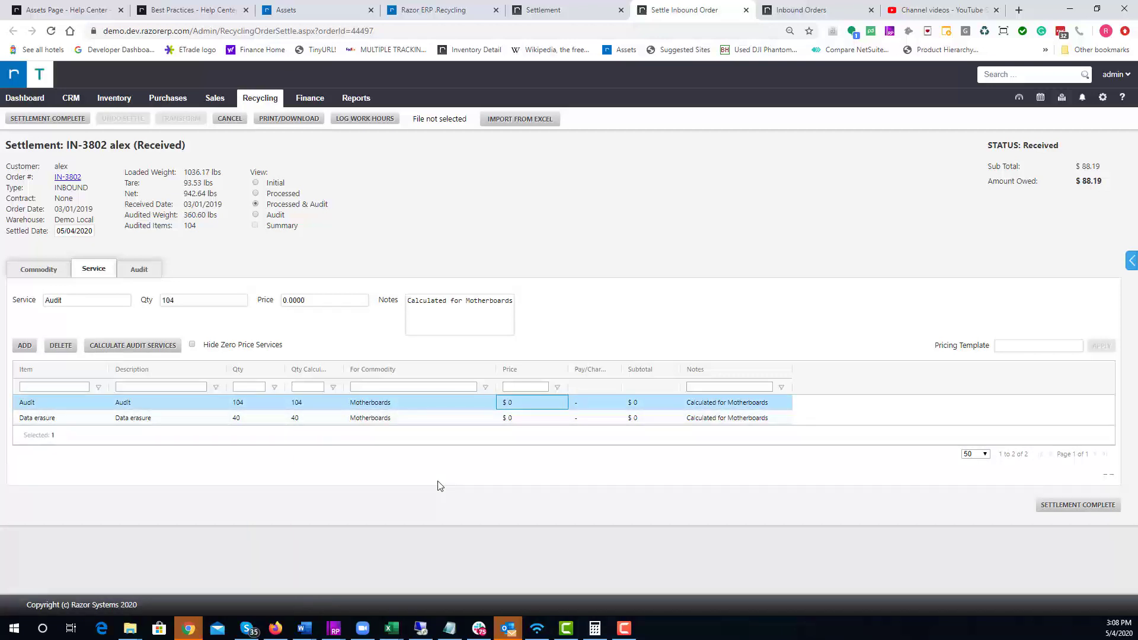
key("Return")
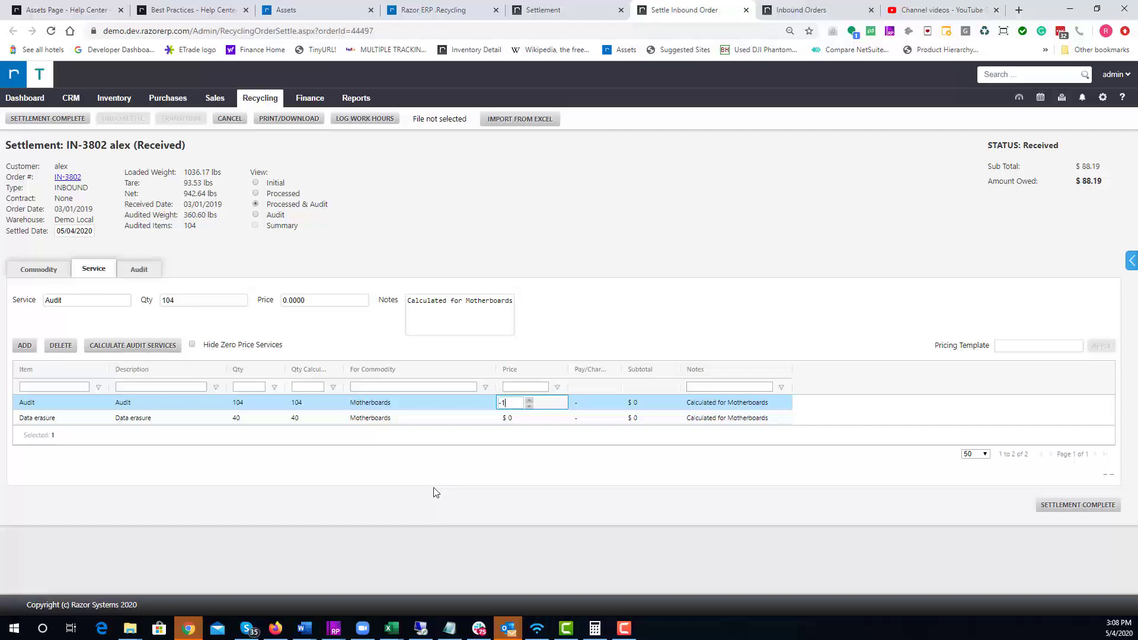
type("-1.50")
key("Return")
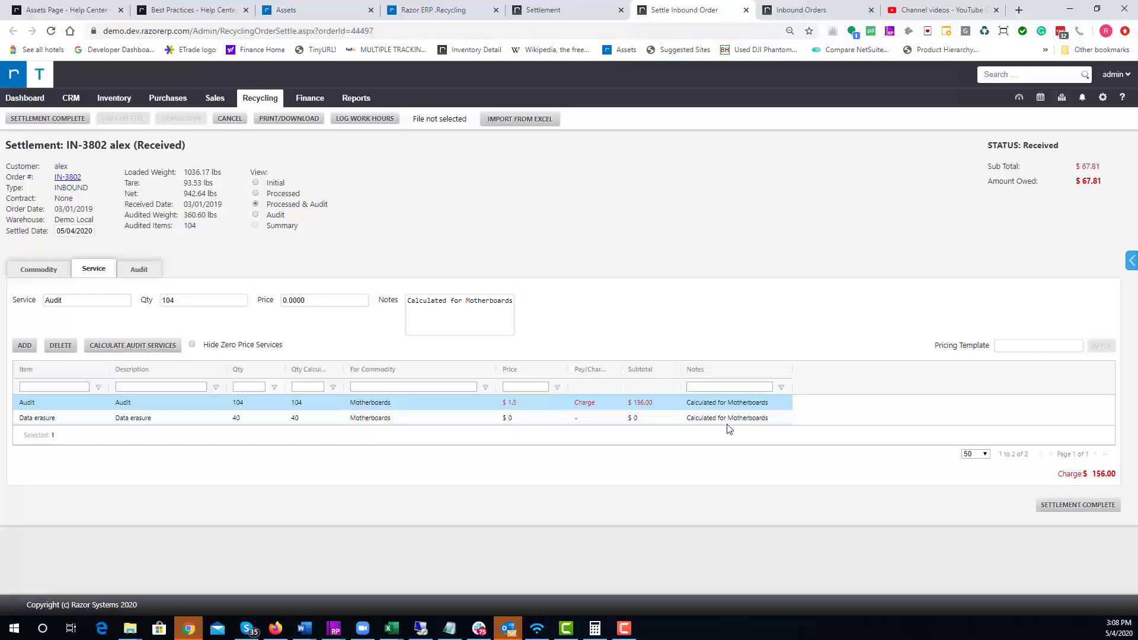
Set the Data erasure price to 4, bringing total charges to $316.00.
left_click(512, 421)
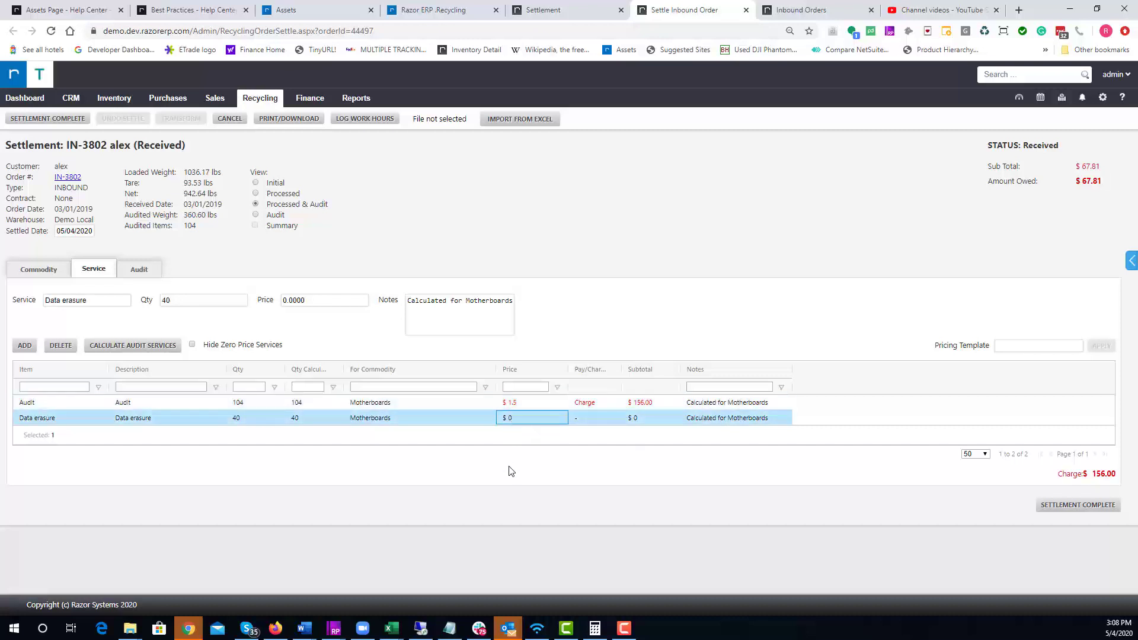
key("Return")
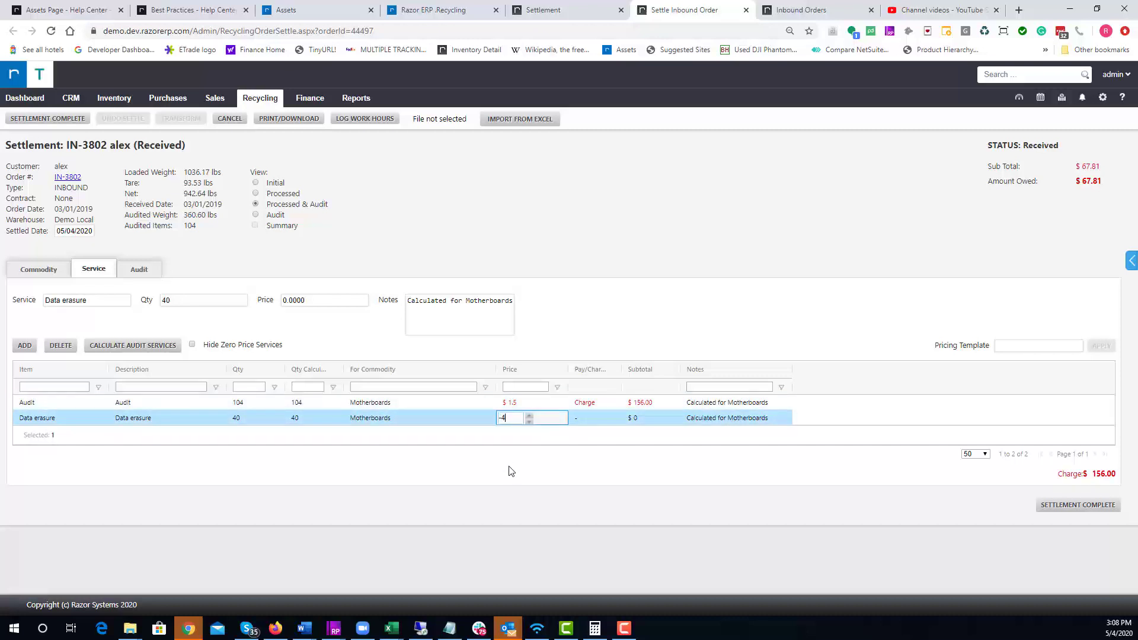
key("Return")
left_click(511, 472)
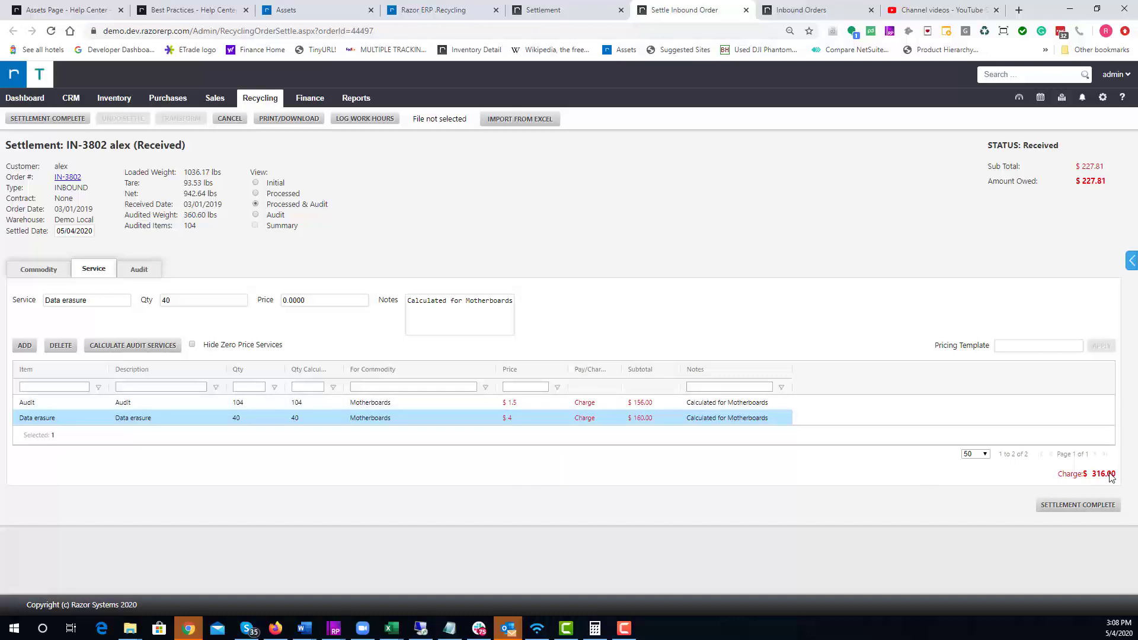
left_click_drag(1109, 474, 1006, 481)
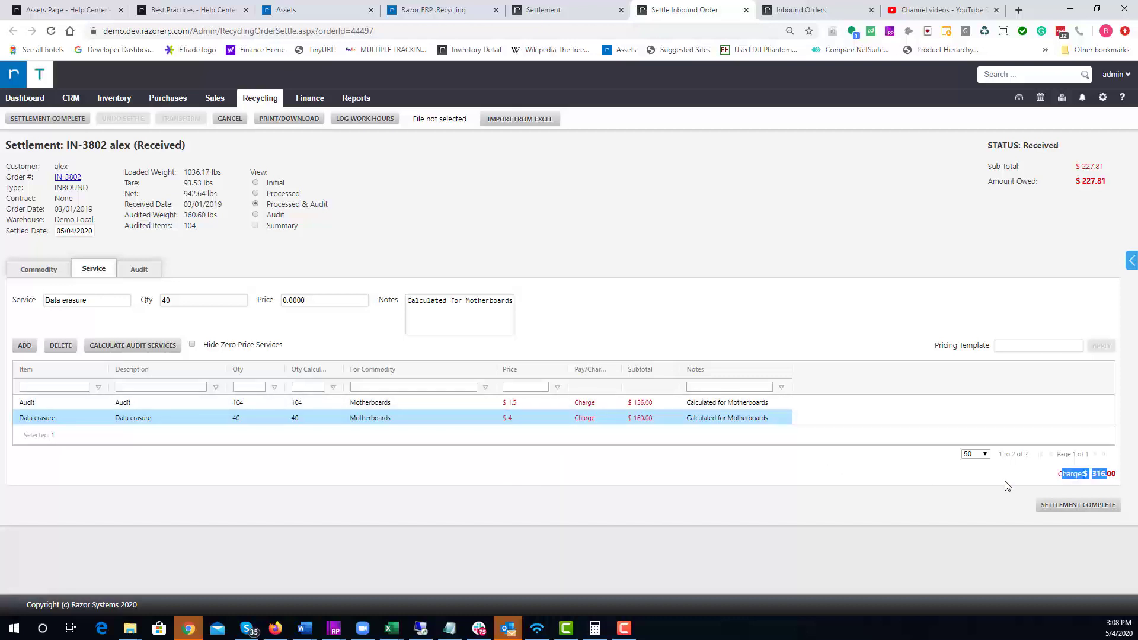
Show the settlement's audited items sorted by part number.
left_click(150, 270)
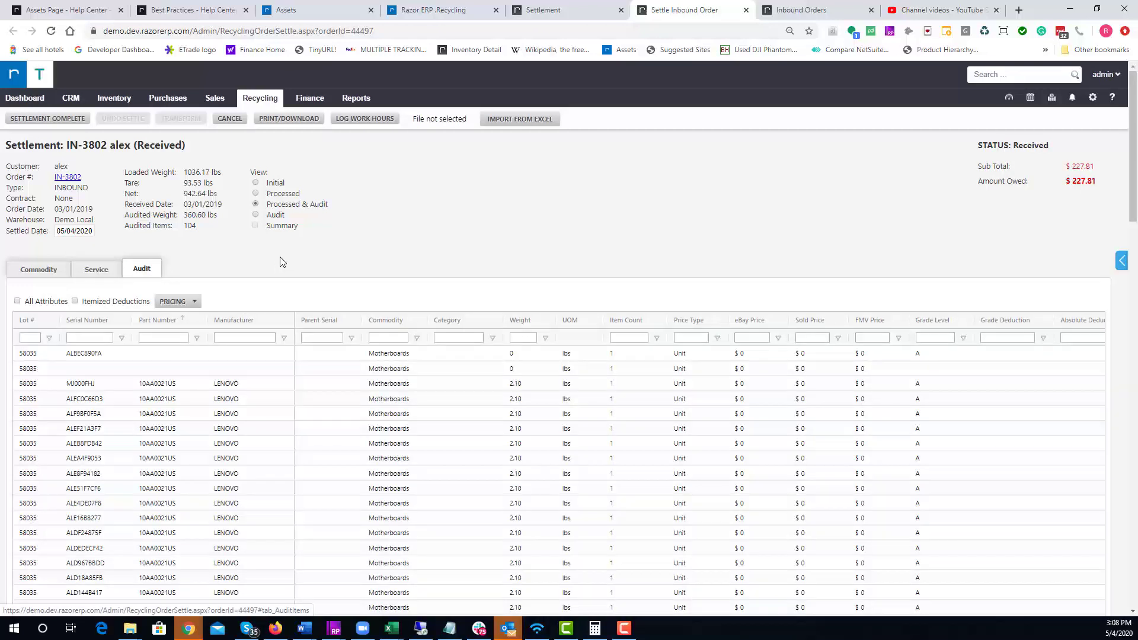
left_click(171, 322)
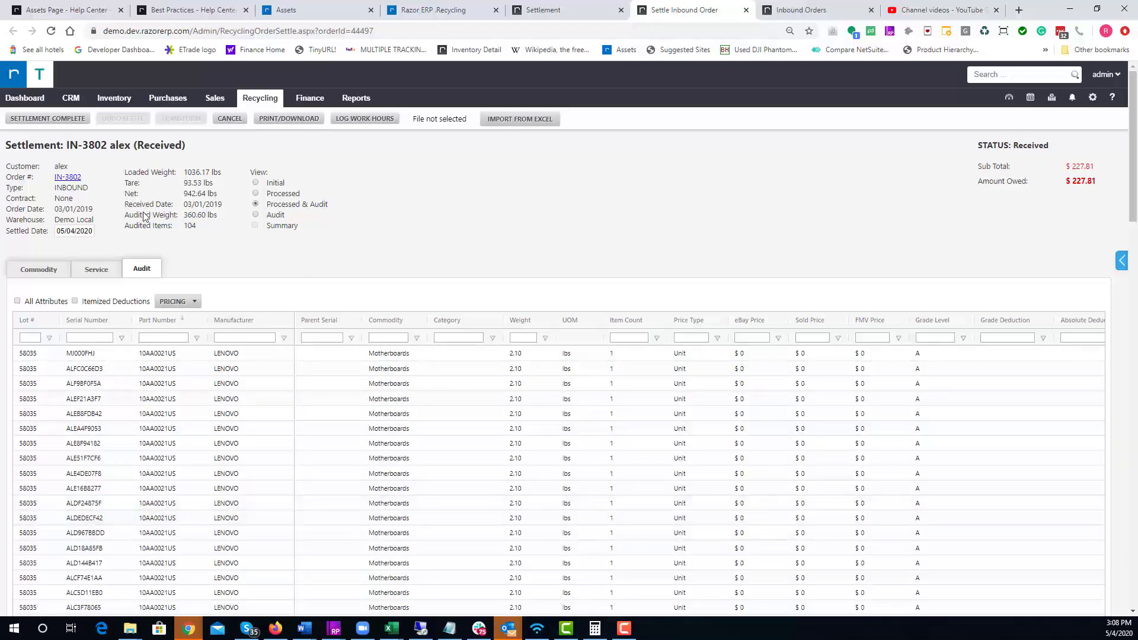
scroll(87, 437, "down", 1)
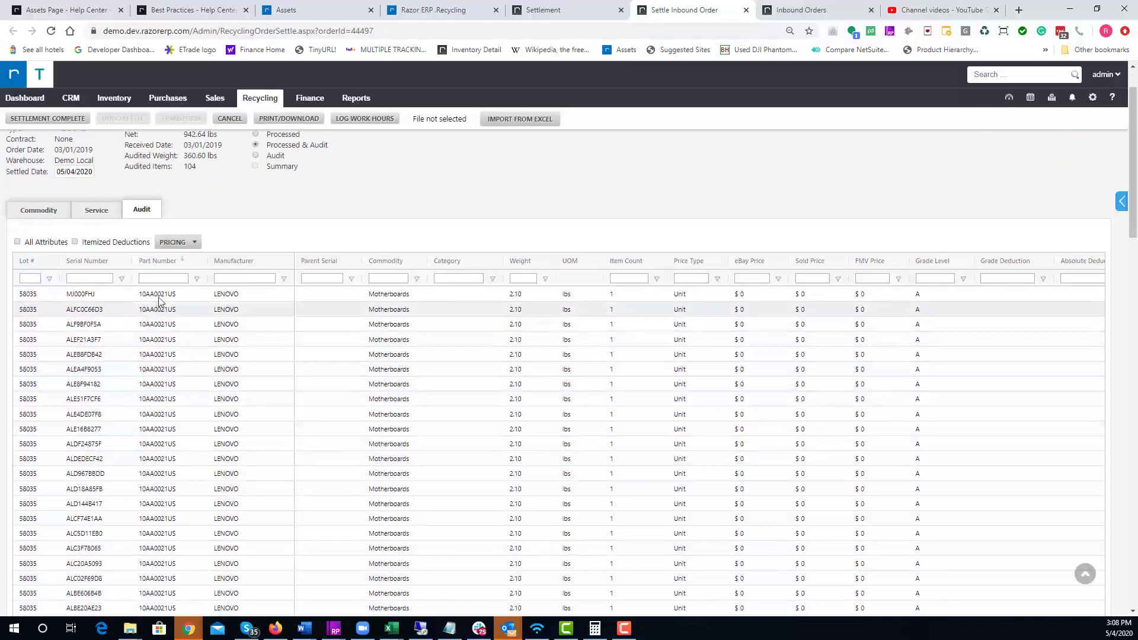
left_click_drag(157, 295, 153, 504)
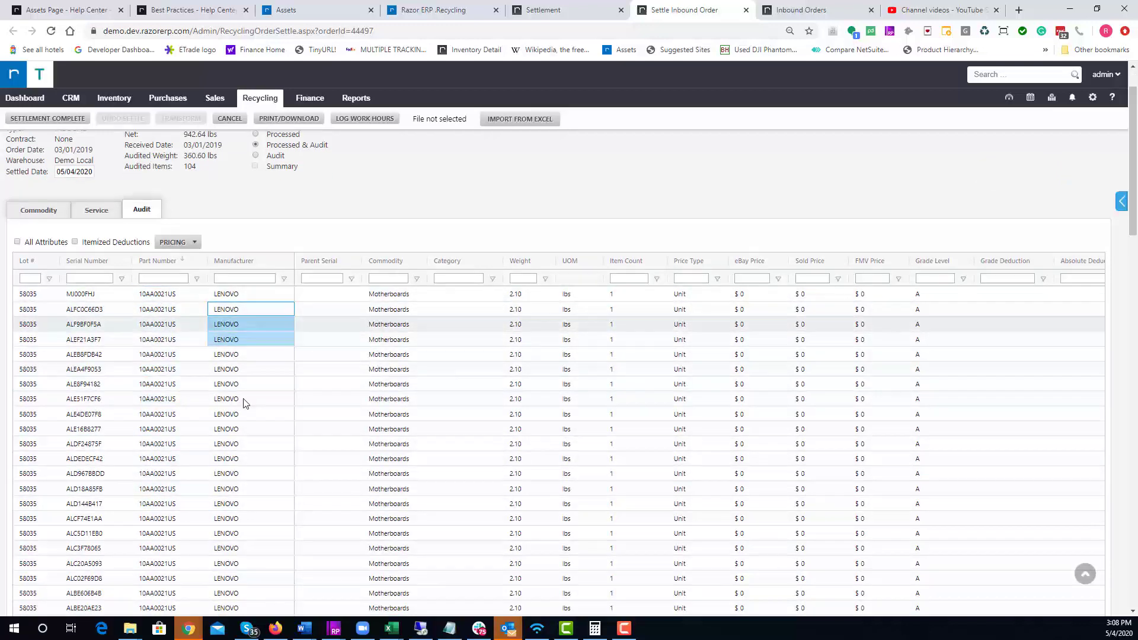
Inspect the Manufacturer and Parent Serial cells of the first audit rows.
left_click_drag(246, 403, 249, 450)
left_click_drag(318, 300, 323, 485)
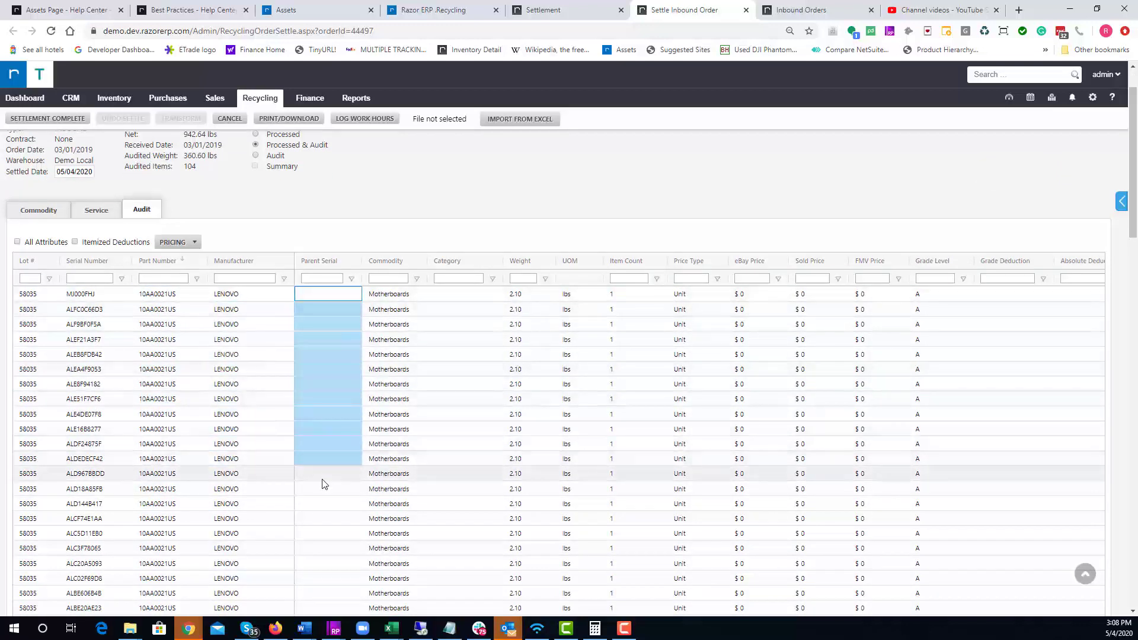
scroll(323, 485, "down", 3)
scroll(344, 457, "up", 5)
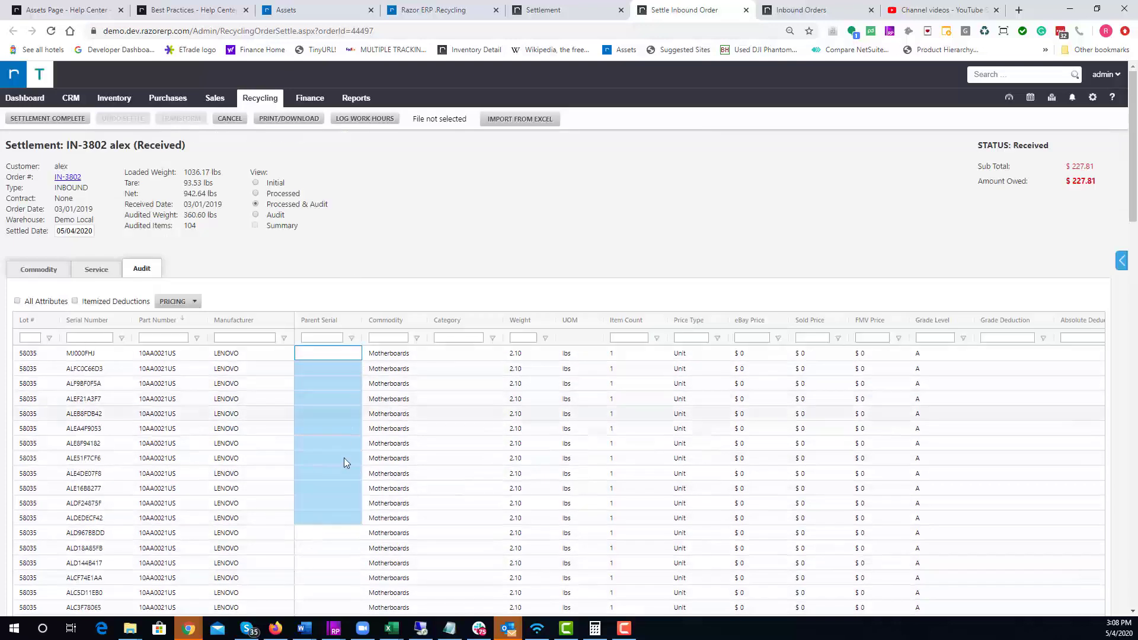
left_click_drag(351, 360, 330, 614)
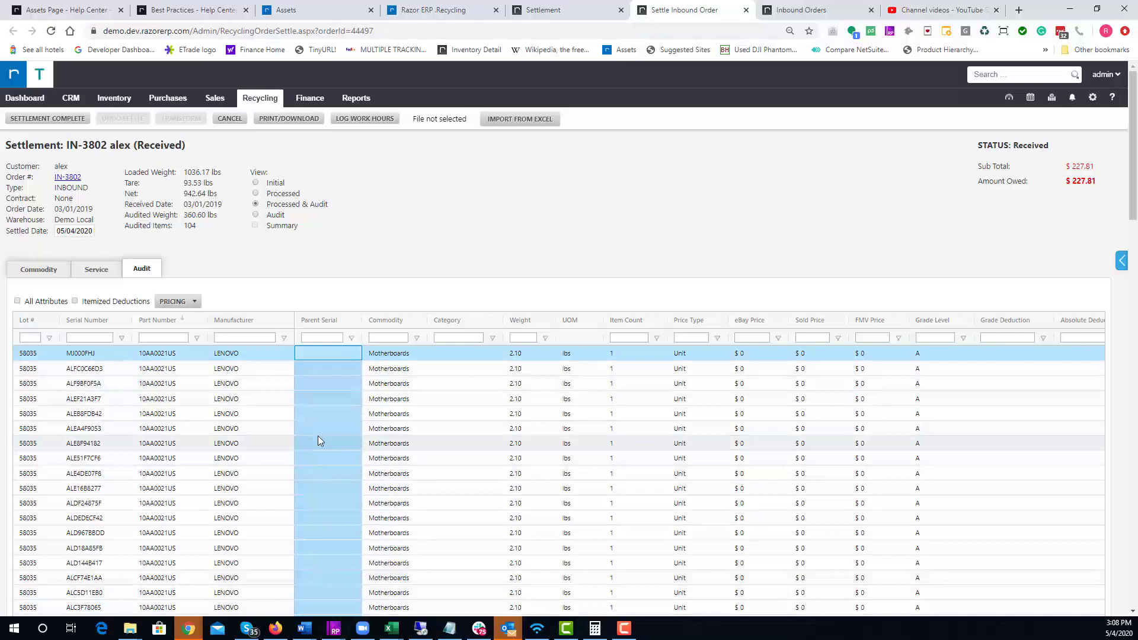
left_click(393, 369)
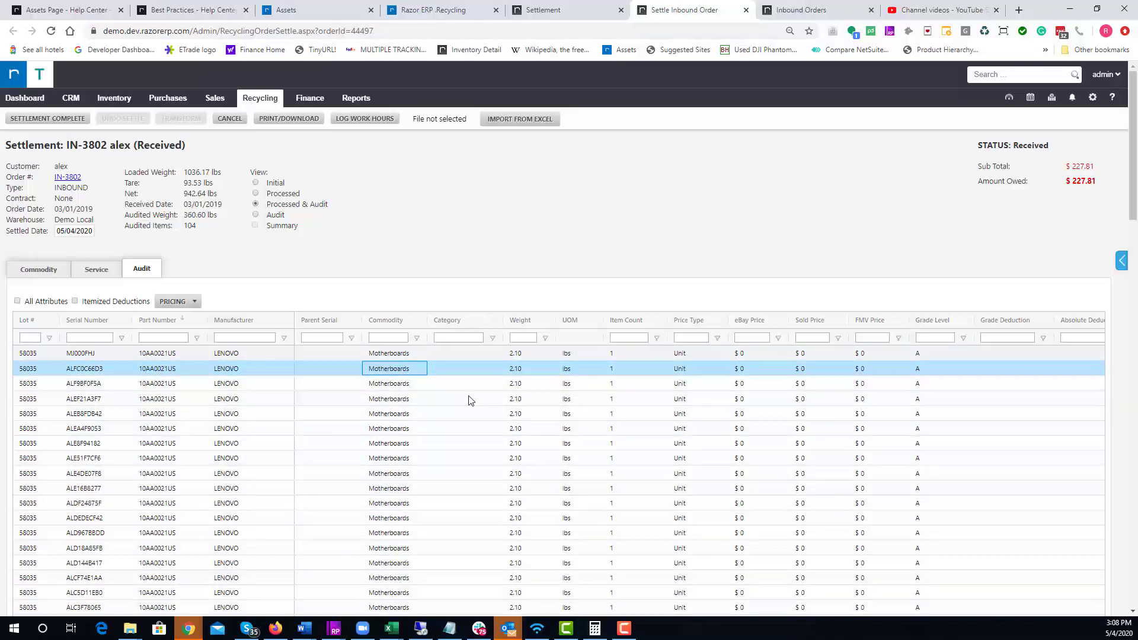
Review Weight cells, eBay sales history for part 10AA0021US, and the Sold Price column.
left_click_drag(515, 369, 516, 353)
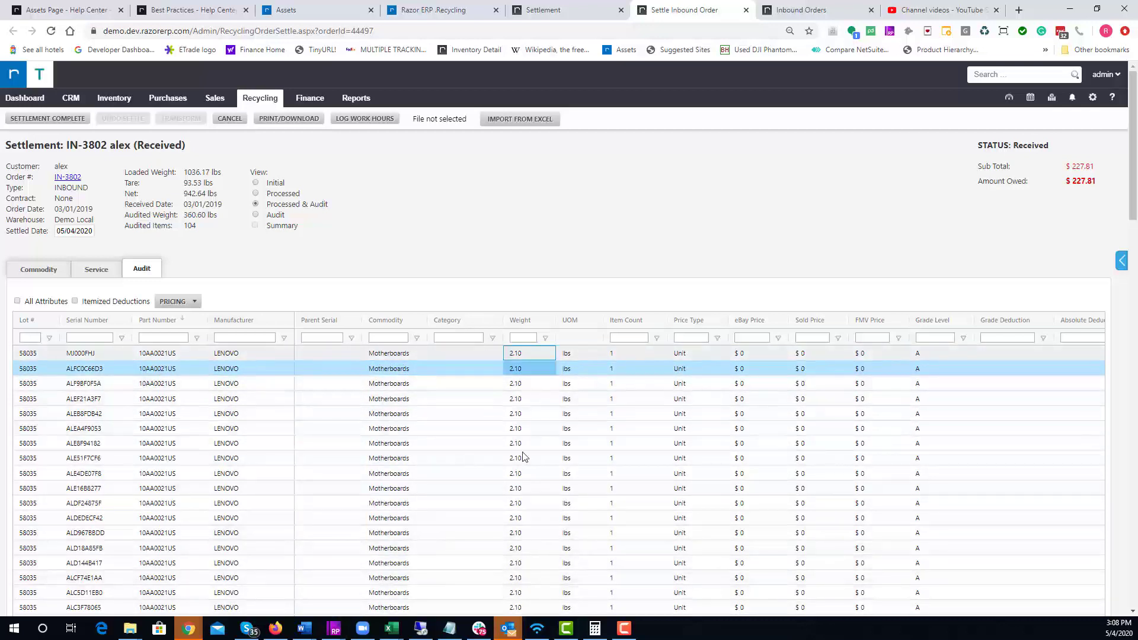
left_click_drag(523, 457, 525, 563)
left_click(741, 386)
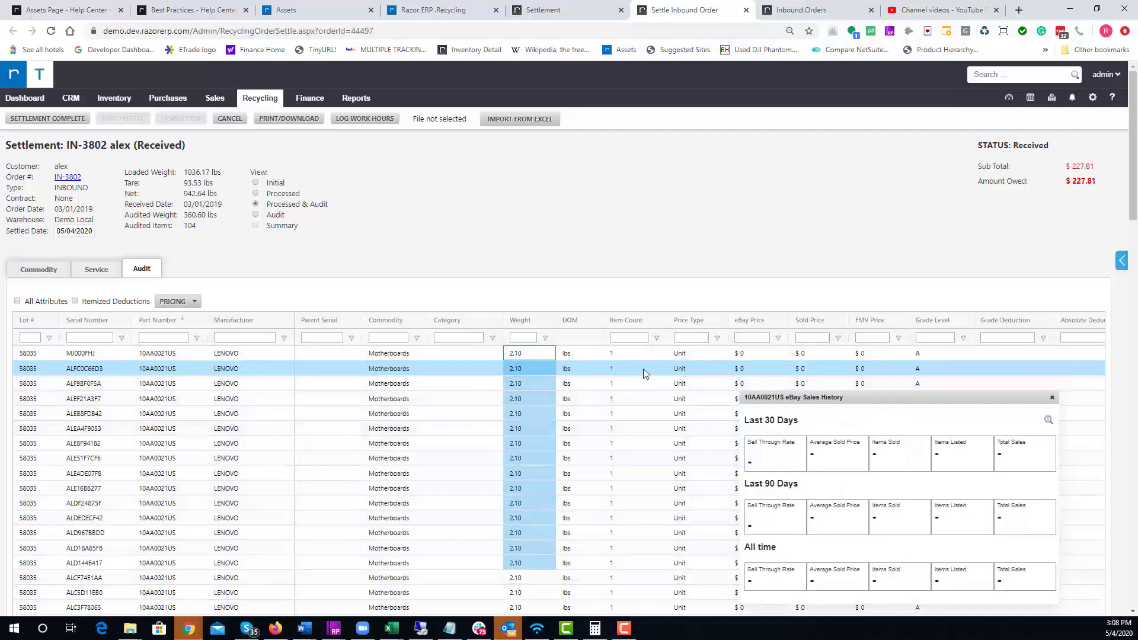
left_click(686, 270)
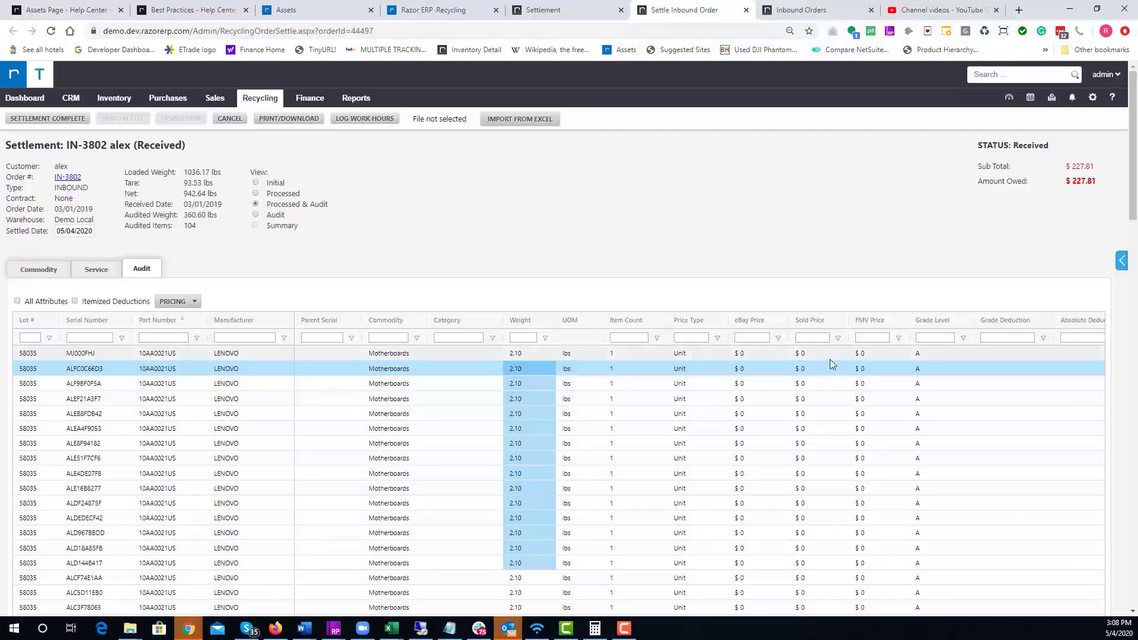
left_click_drag(829, 358, 815, 616)
scroll(864, 297, "down", 2)
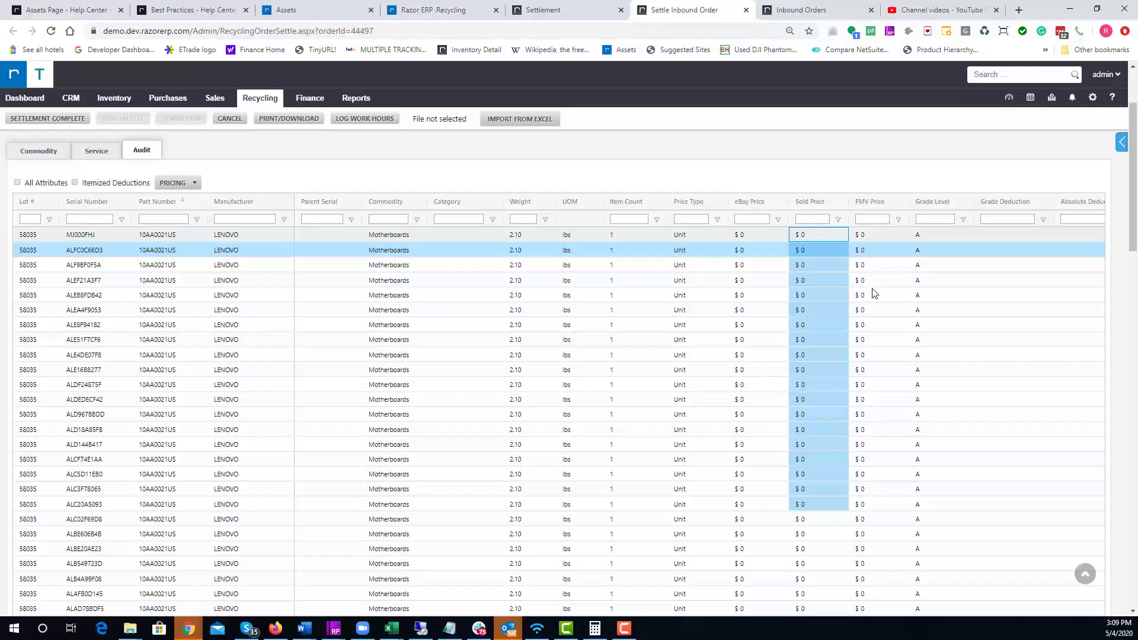
left_click(876, 239)
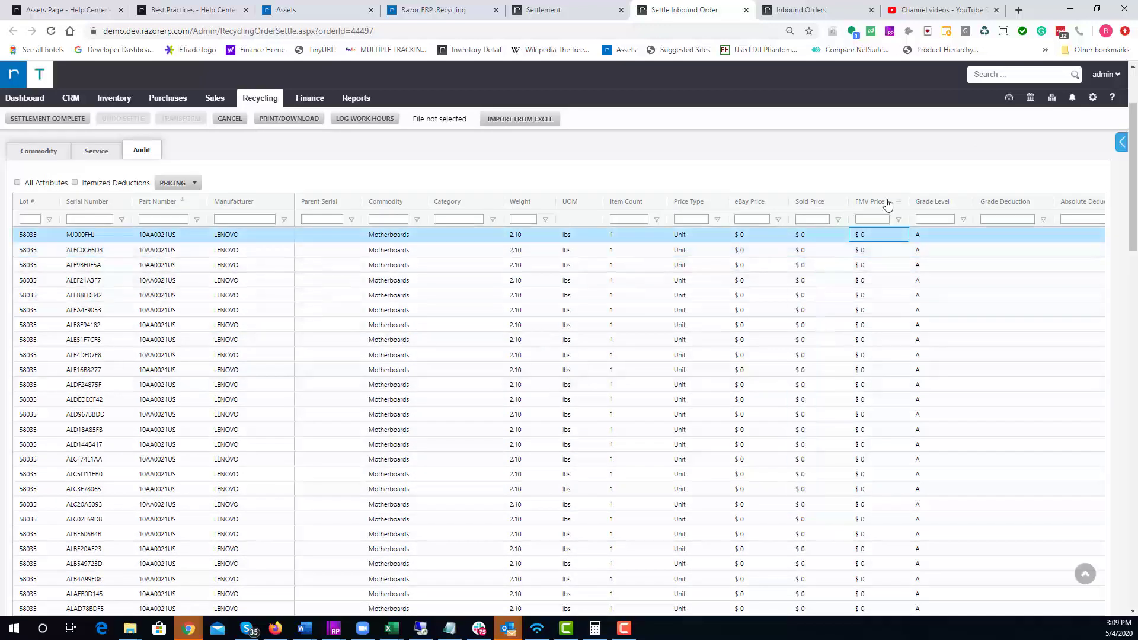
Move FMV Price and Grade Level after Manufacturer, and Price beside FMV Price.
left_click_drag(717, 203, 285, 212)
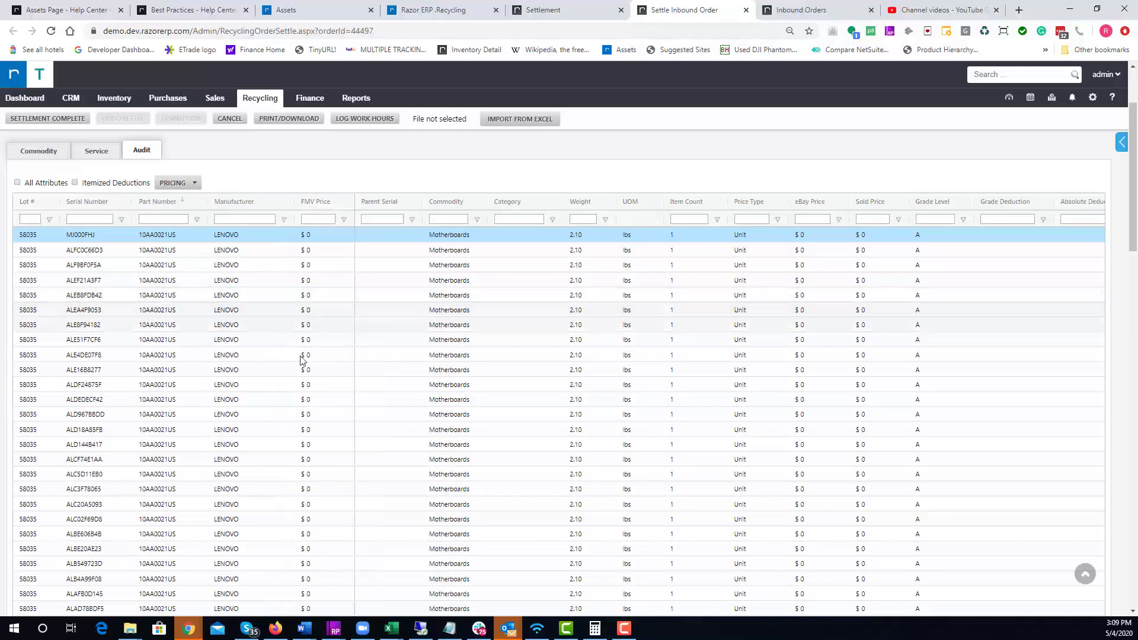
mouse_move(302, 364)
scroll(744, 371, "right", 5)
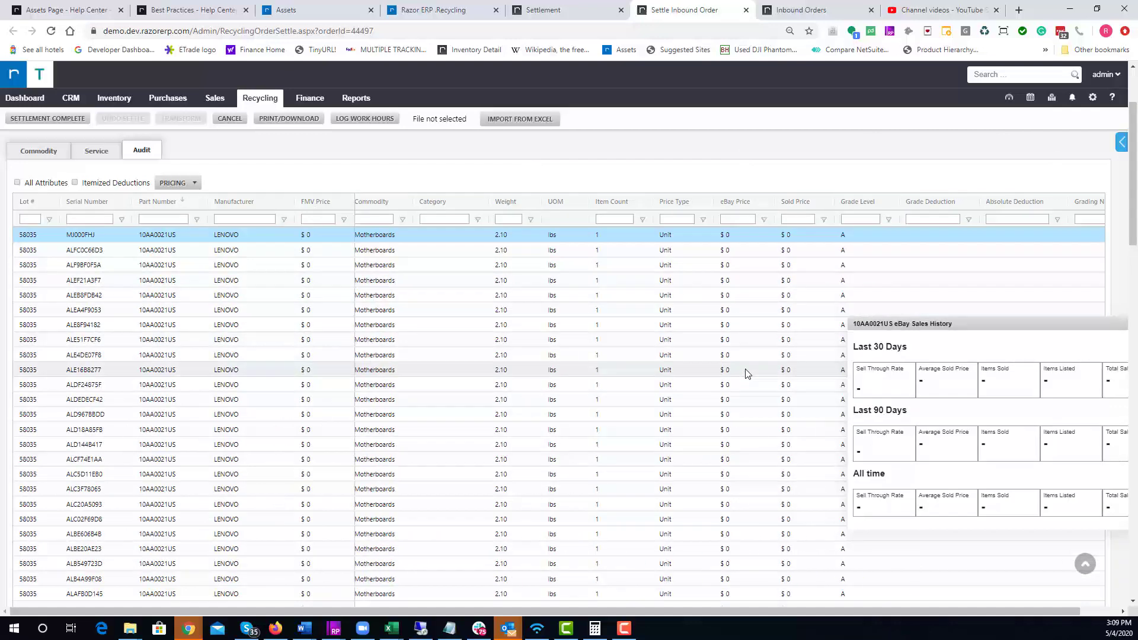
left_click(725, 312)
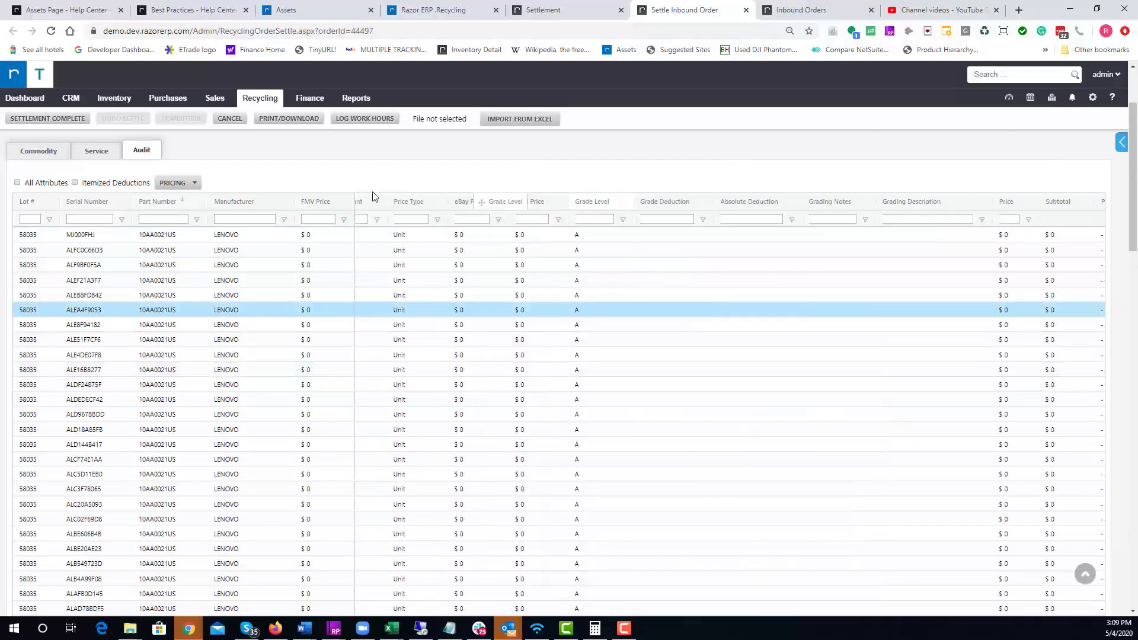
left_click_drag(374, 196, 317, 207)
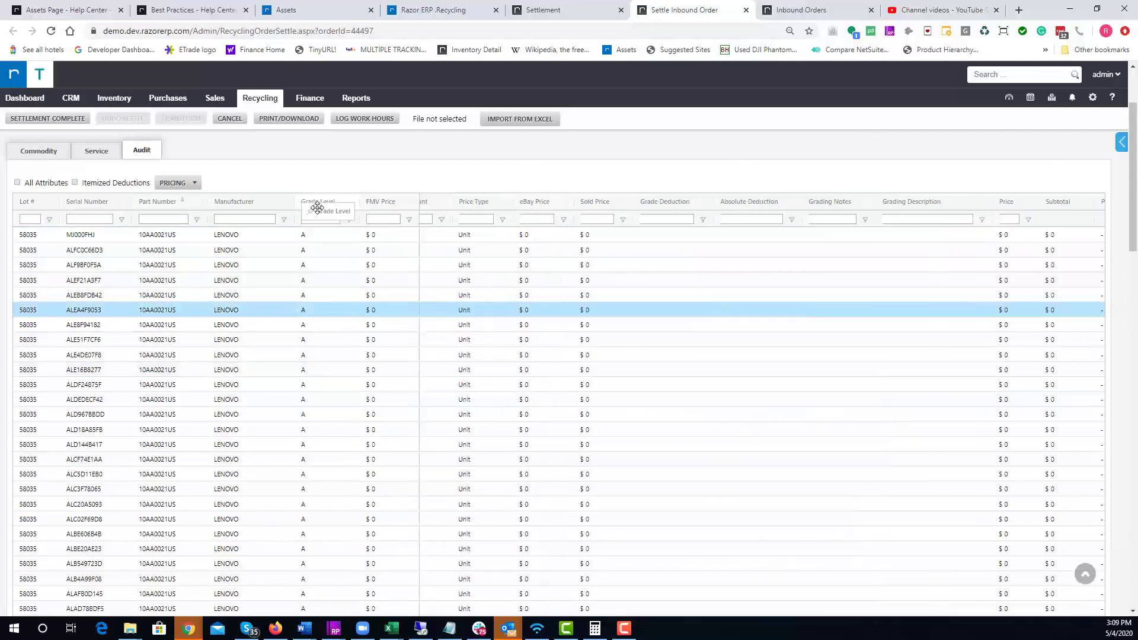
left_click(1043, 312)
scroll(897, 338, "right", 2)
scroll(897, 338, "right", 1)
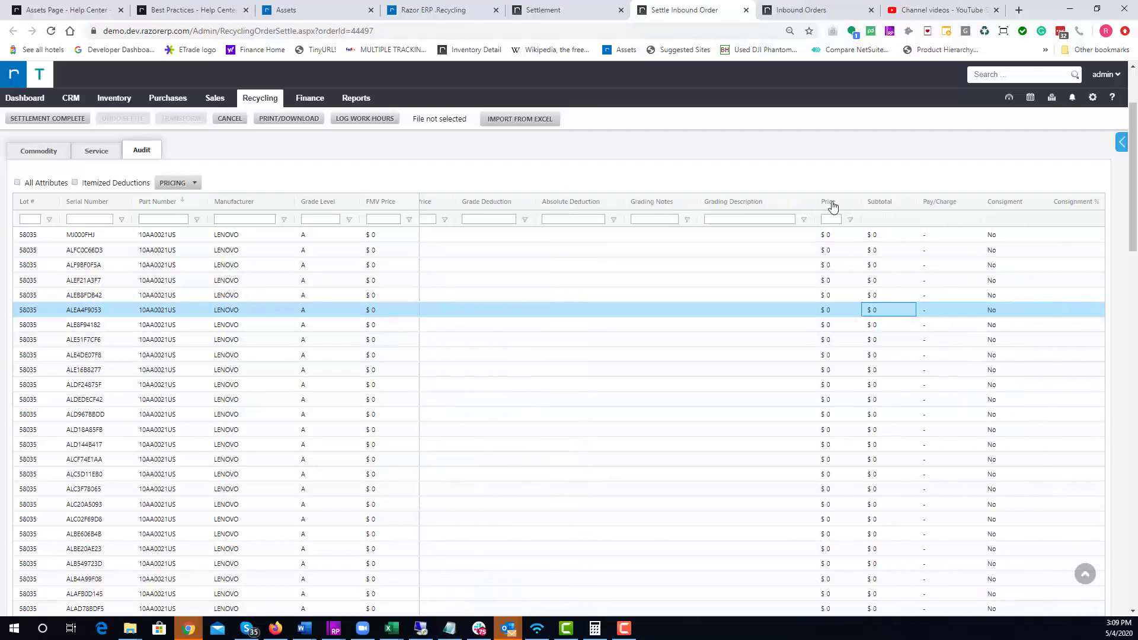
left_click_drag(828, 204, 431, 206)
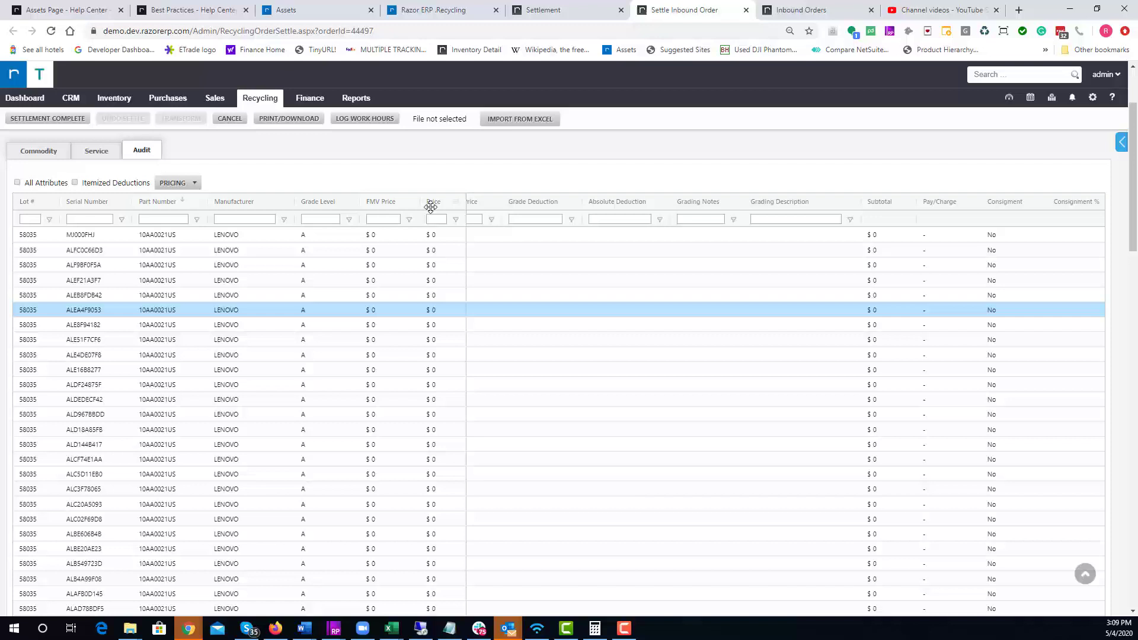
mouse_move(1003, 256)
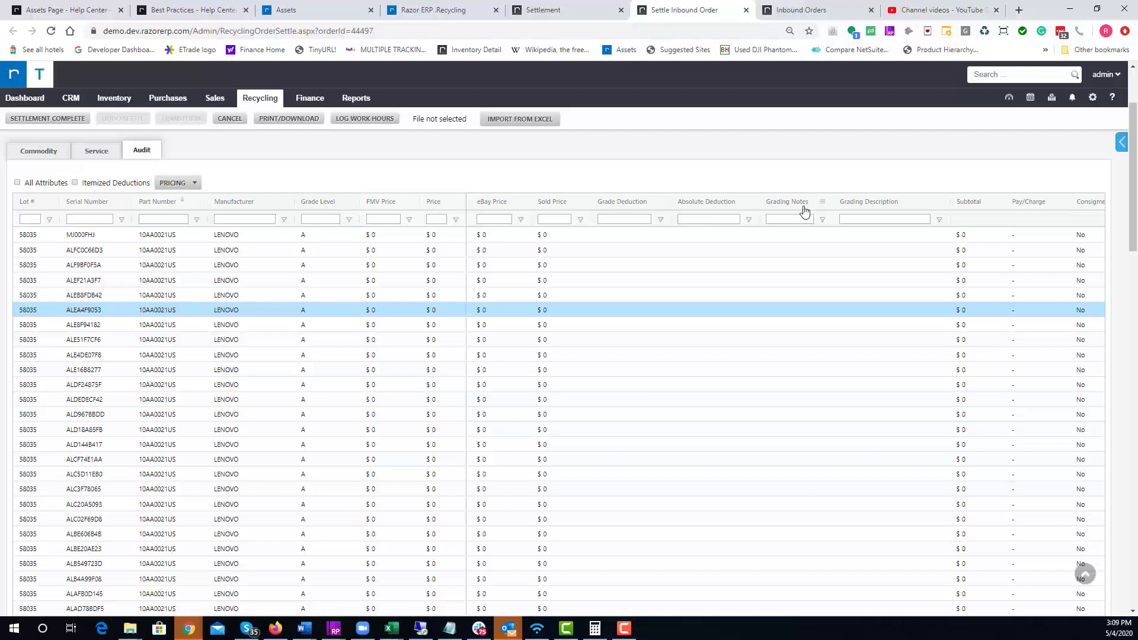
Inspect the Audited Date, Processed Date and Erasure Count cells down the grid.
scroll(886, 288, "down", 2)
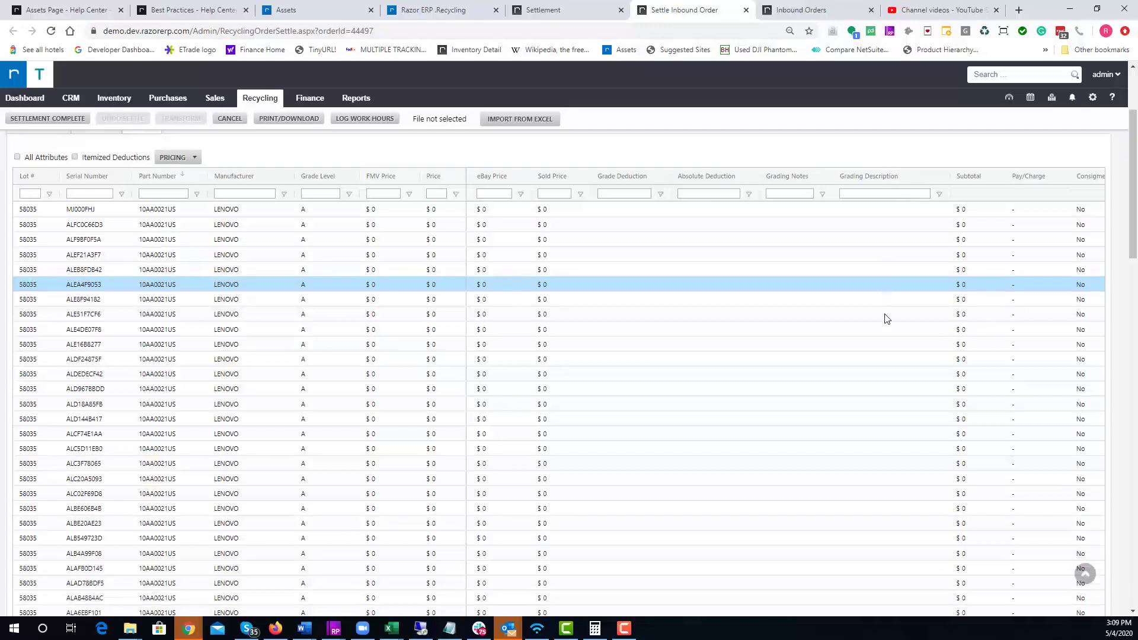
scroll(849, 367, "up", 3)
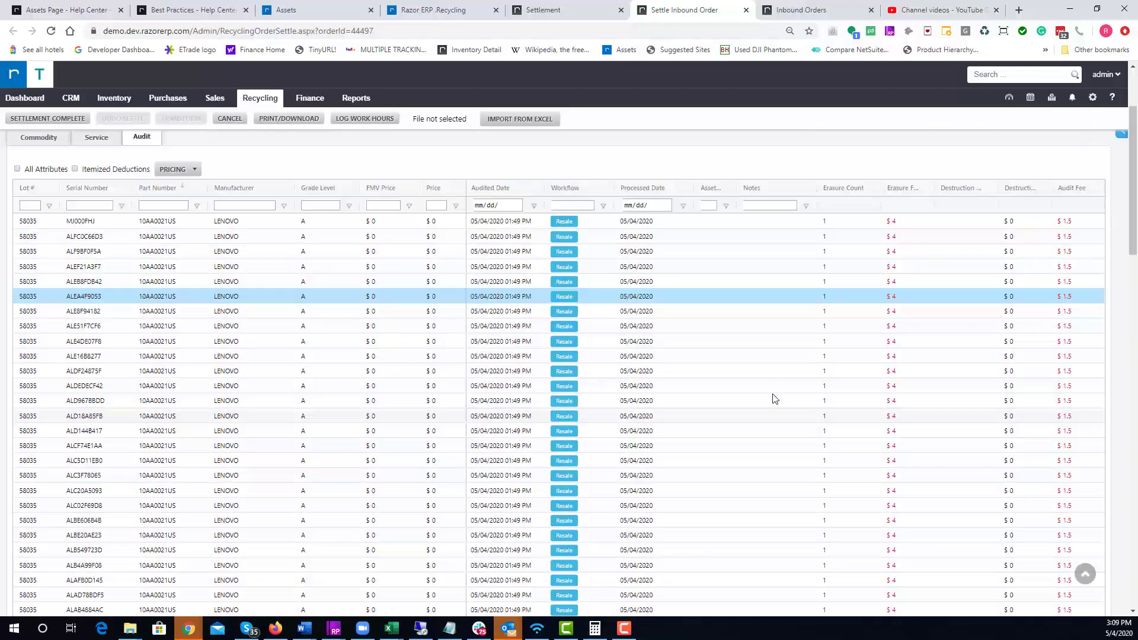
left_click_drag(517, 295, 513, 489)
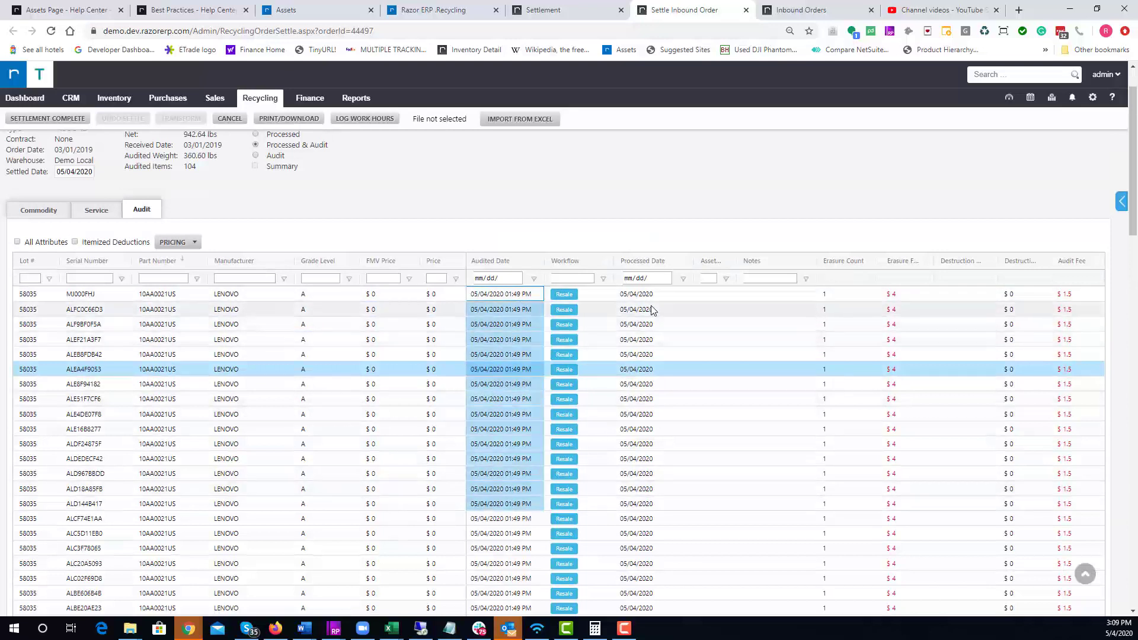
left_click_drag(652, 309, 679, 469)
left_click_drag(829, 309, 833, 324)
left_click_drag(837, 386, 848, 563)
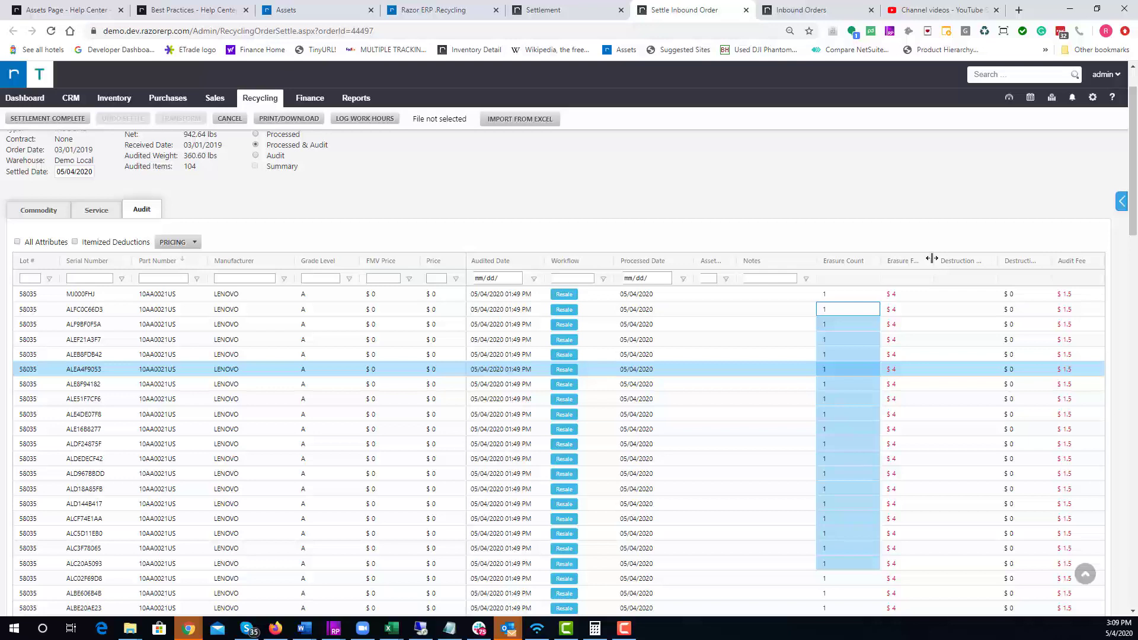
Widen the Erasure Fee column to reveal its full heading and scroll to the grid's end.
left_click_drag(932, 258, 943, 258)
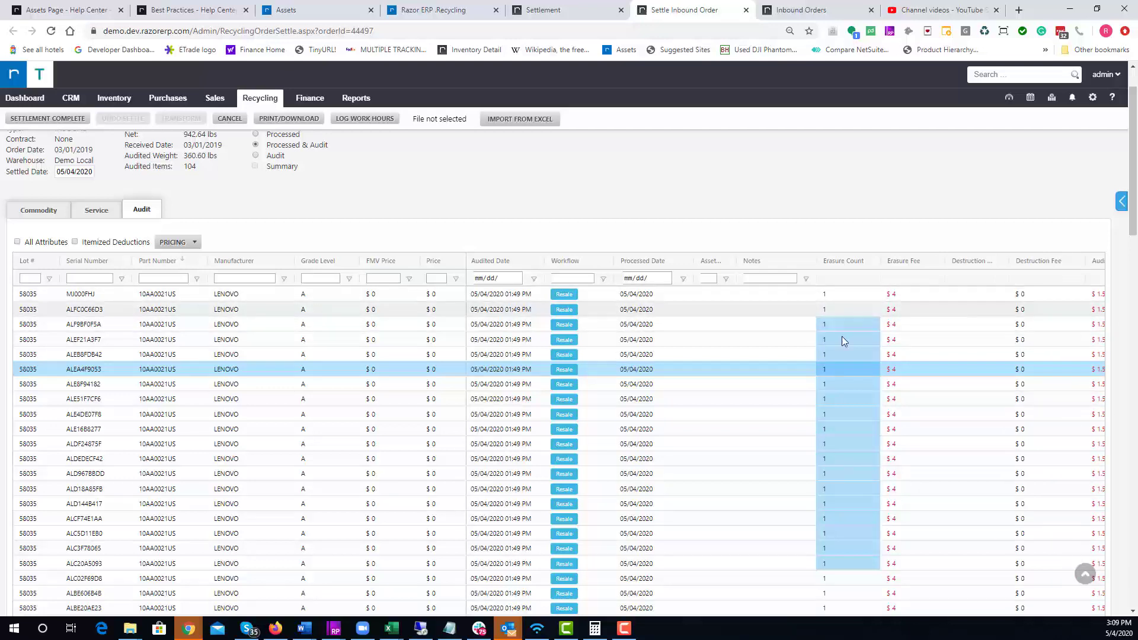
scroll(830, 415, "down", 8)
scroll(828, 434, "down", 10)
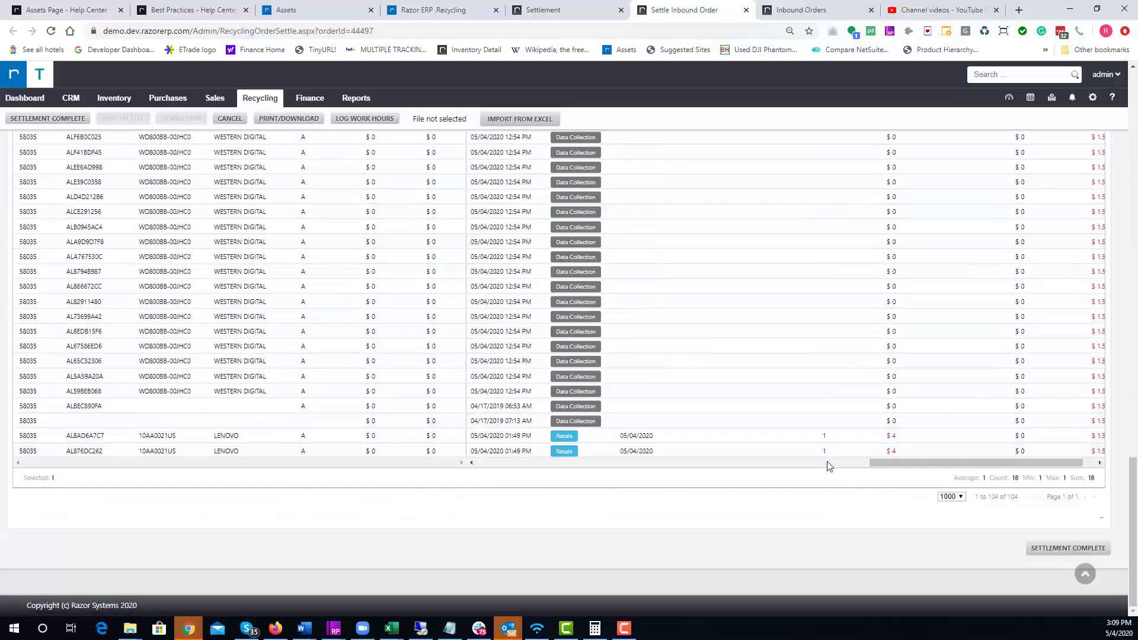
left_click_drag(934, 458, 794, 462)
scroll(764, 386, "up", 15)
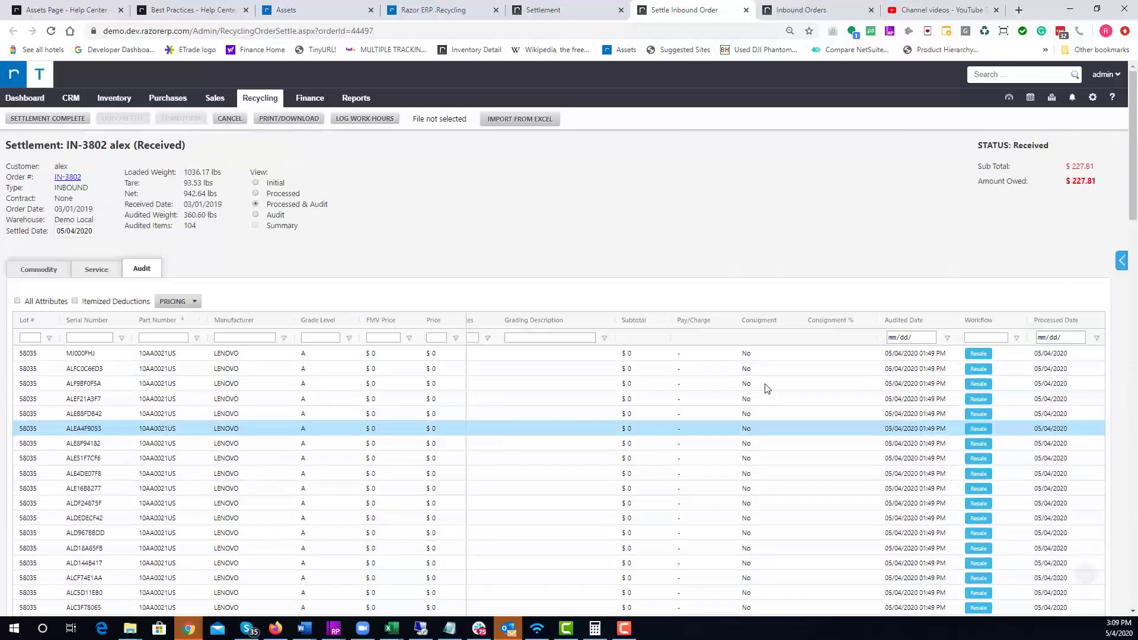
scroll(765, 389, "down", 5)
scroll(765, 389, "down", 1)
scroll(770, 451, "up", 2)
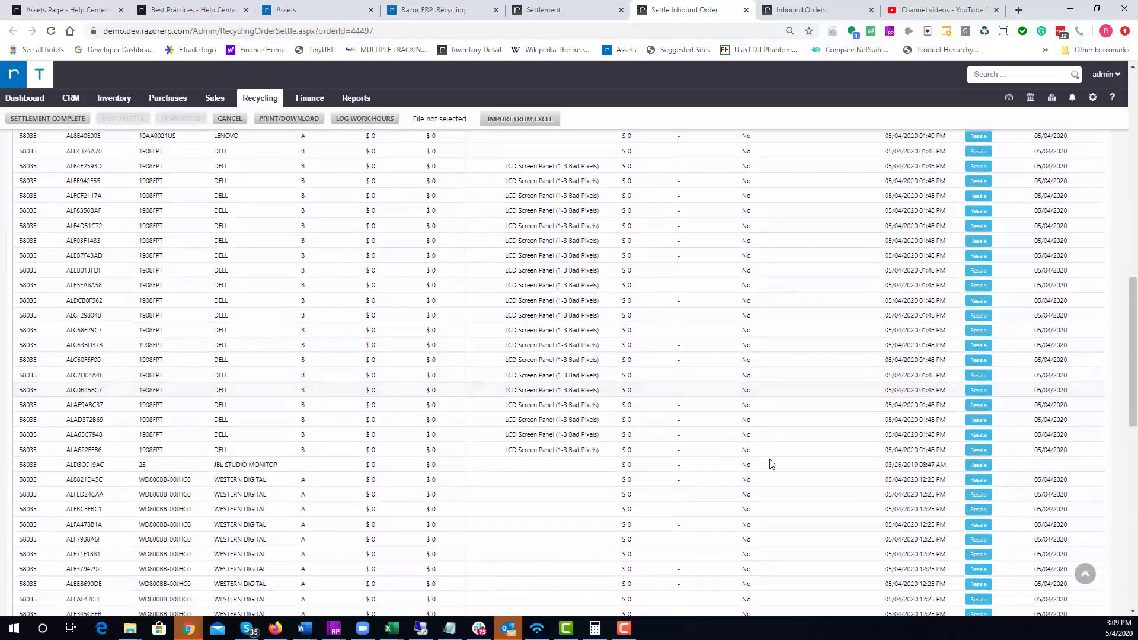
scroll(853, 389, "left", 3)
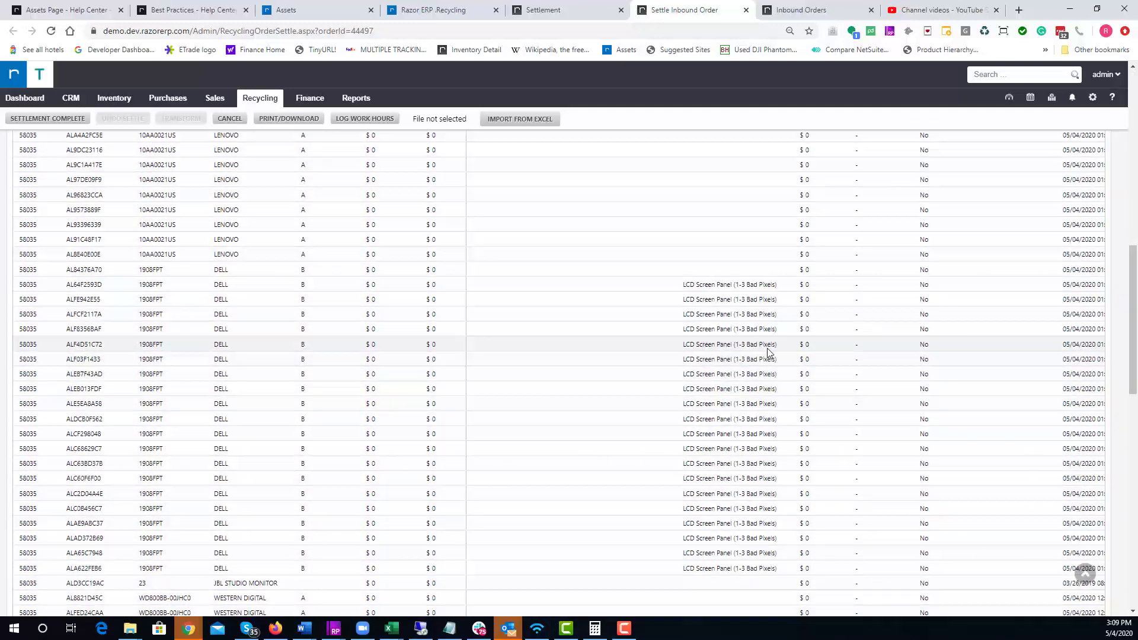
left_click(705, 286)
left_click_drag(702, 308, 706, 568)
left_click(733, 330)
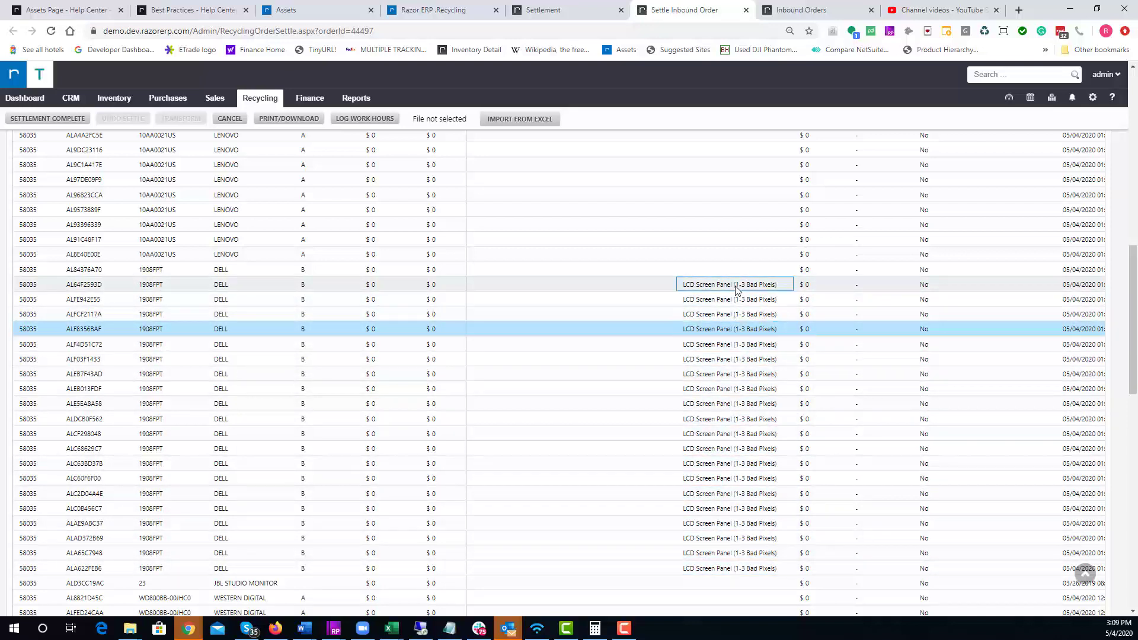
left_click(736, 289)
left_click(732, 314)
left_click(729, 329)
scroll(722, 447, "down", 3)
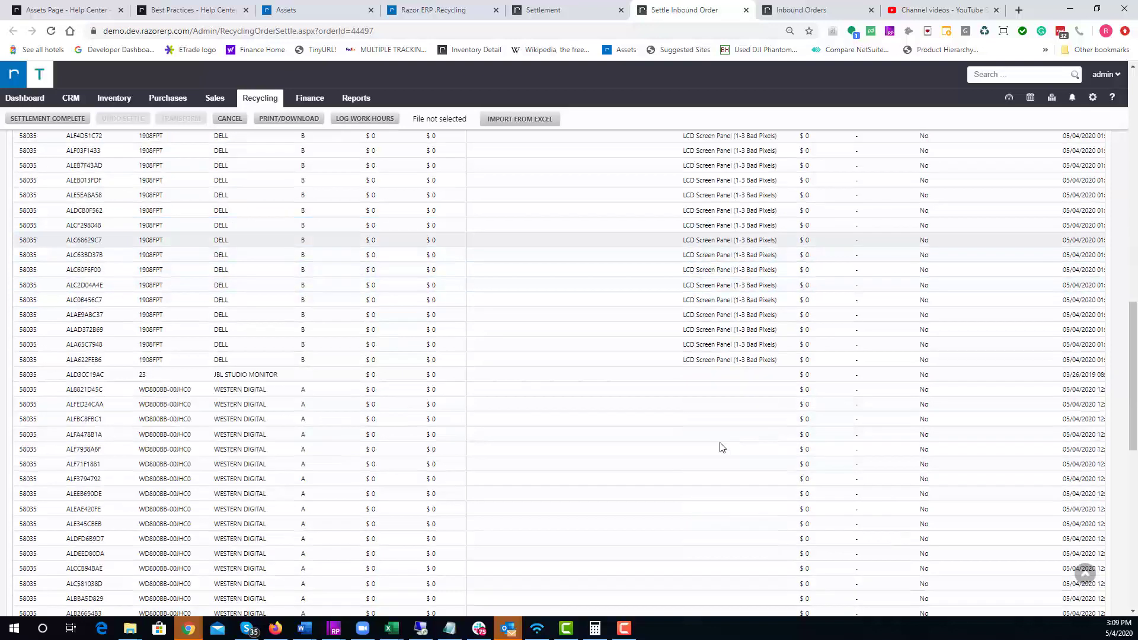
scroll(722, 448, "down", 5)
scroll(722, 474, "up", 10)
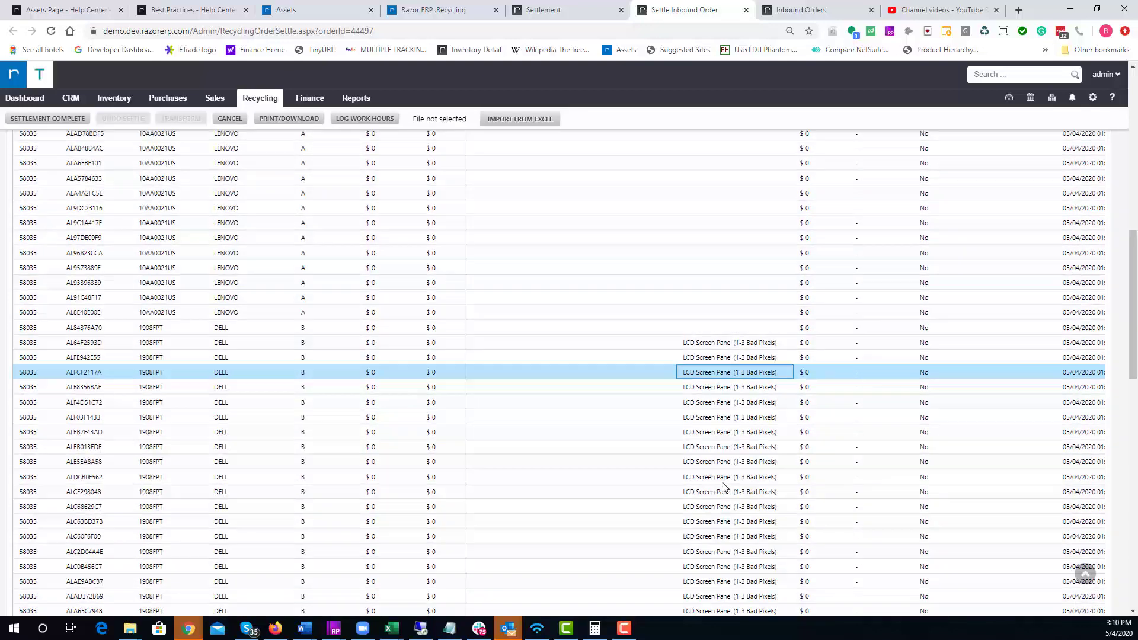
scroll(723, 487, "up", 10)
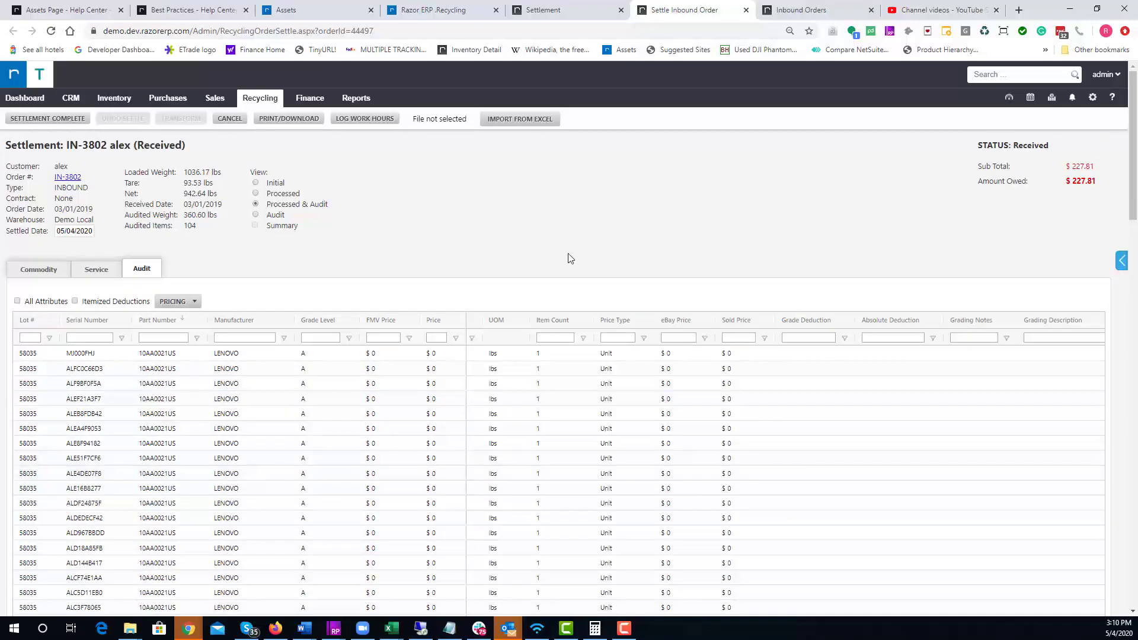
left_click_drag(373, 354, 386, 538)
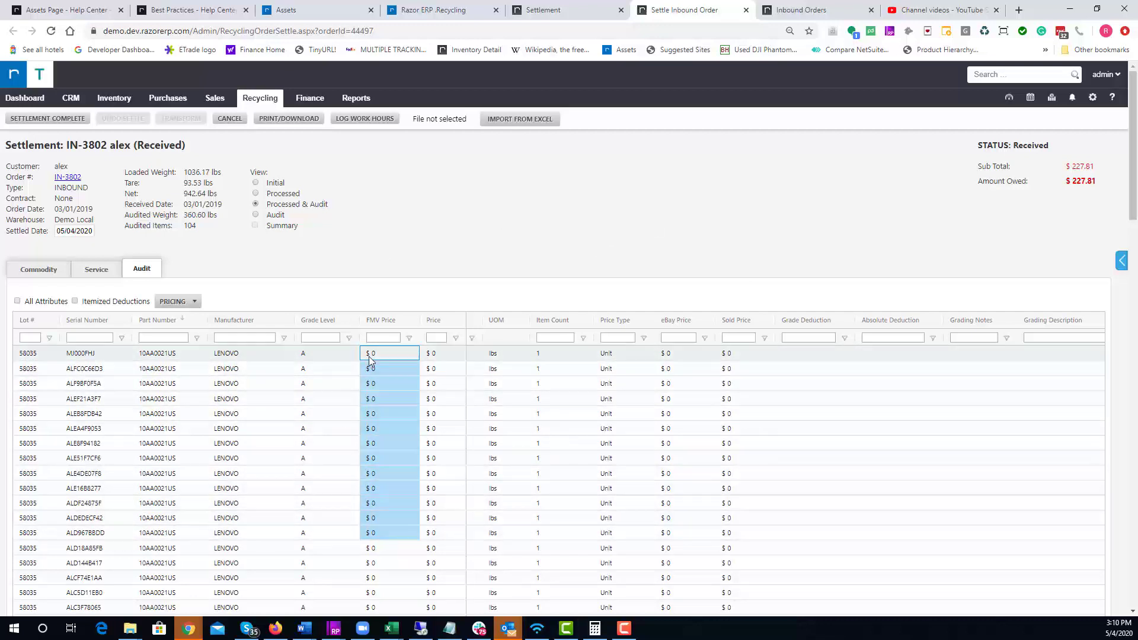
left_click(390, 353)
left_click_drag(393, 354, 385, 560)
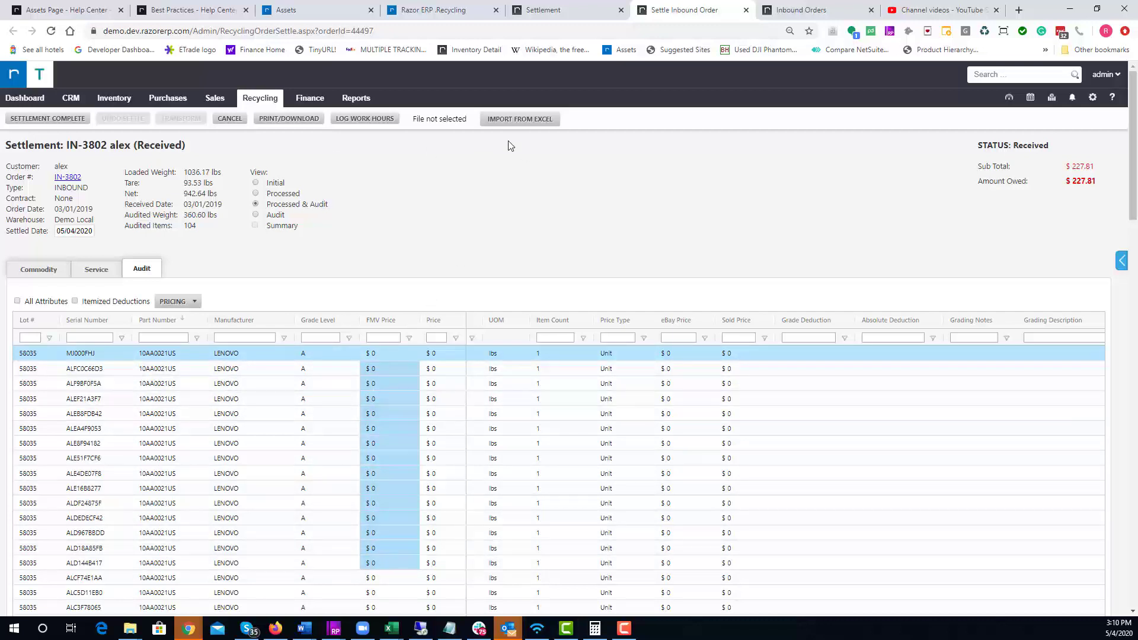
left_click(439, 357)
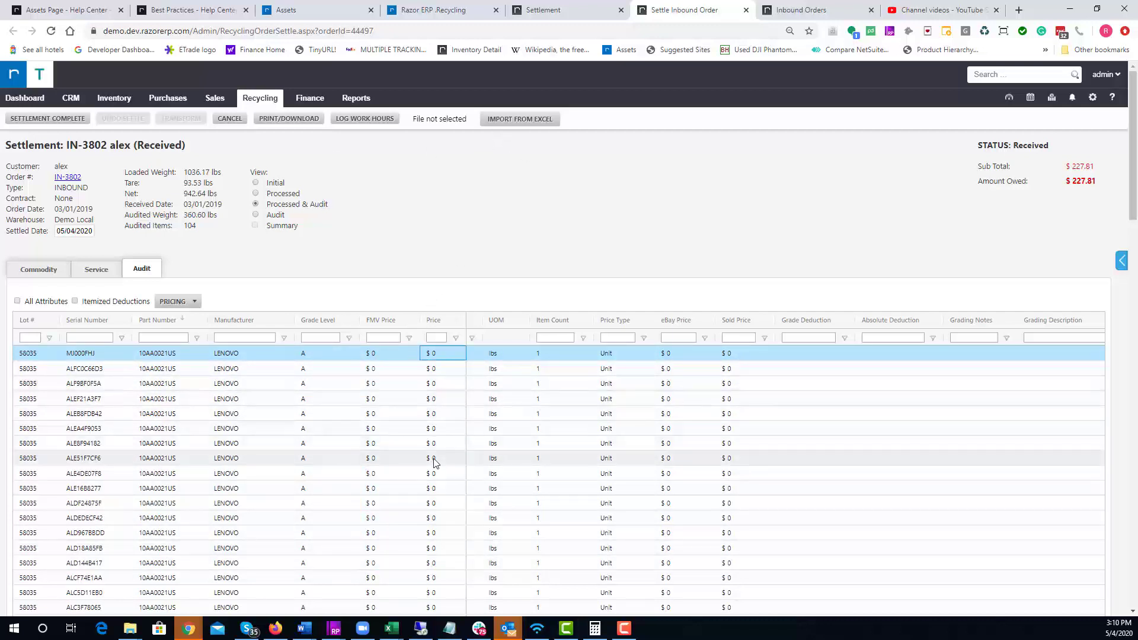
scroll(435, 456, "down", 1)
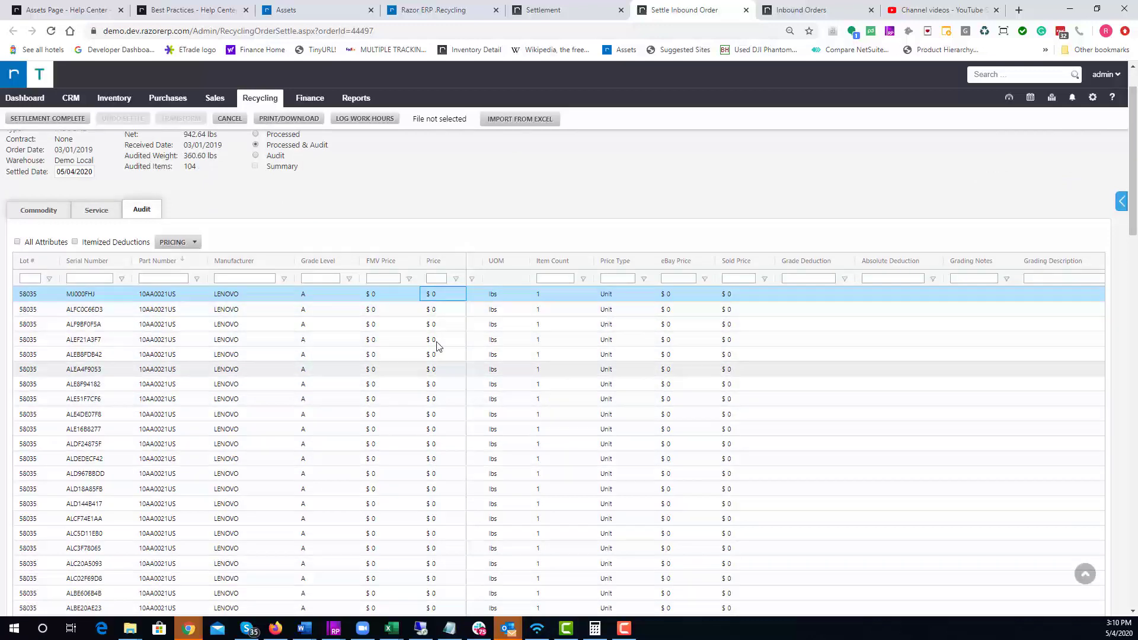
right_click(295, 357)
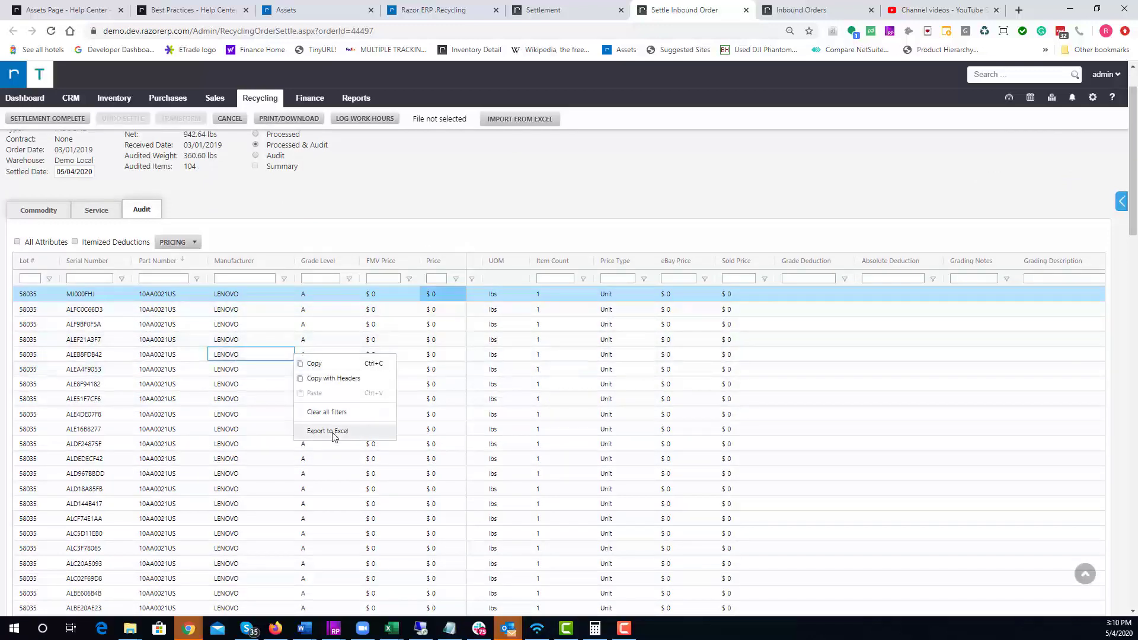
left_click(502, 129)
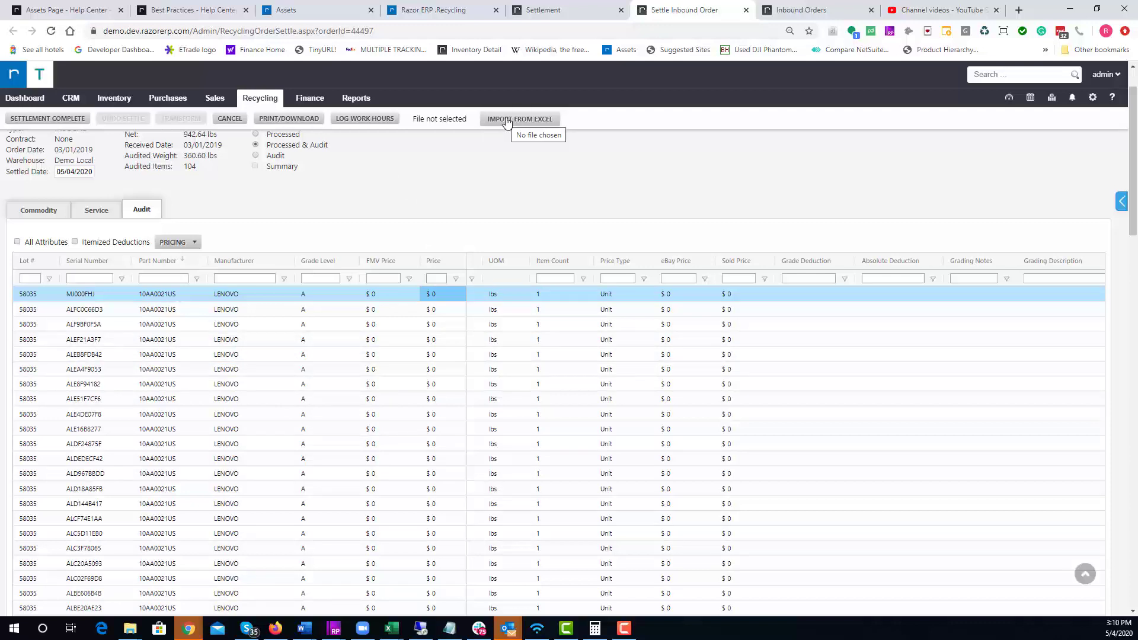
scroll(290, 216, "down", 5)
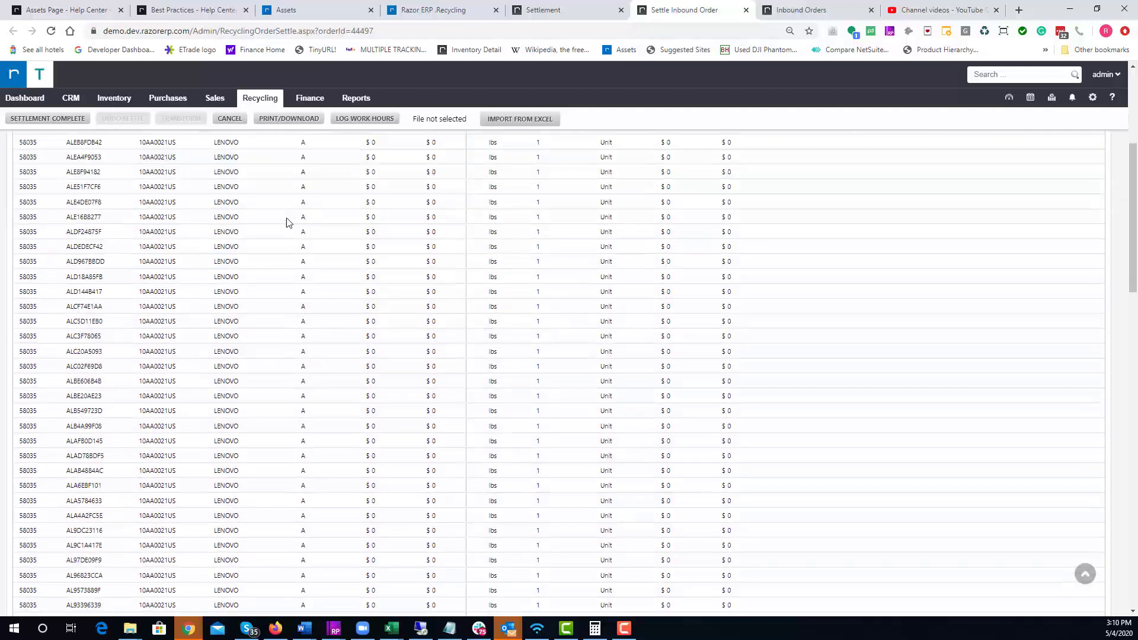
scroll(272, 320, "up", 5)
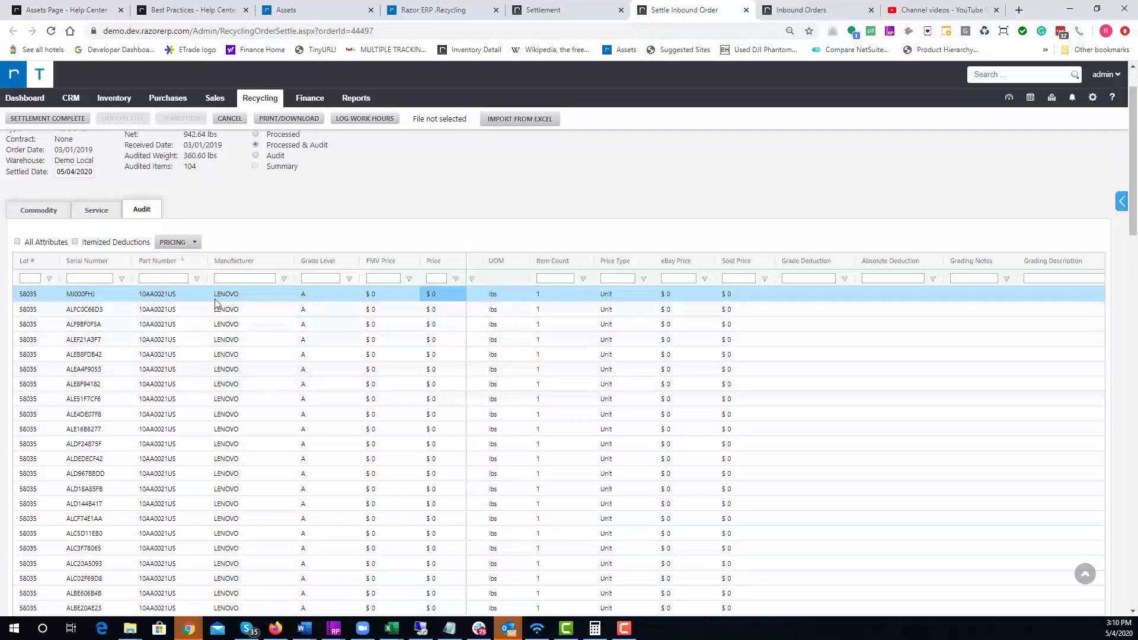
Fill the 10AA0021US rows' Price cells with the first row's $75.
left_click(152, 297)
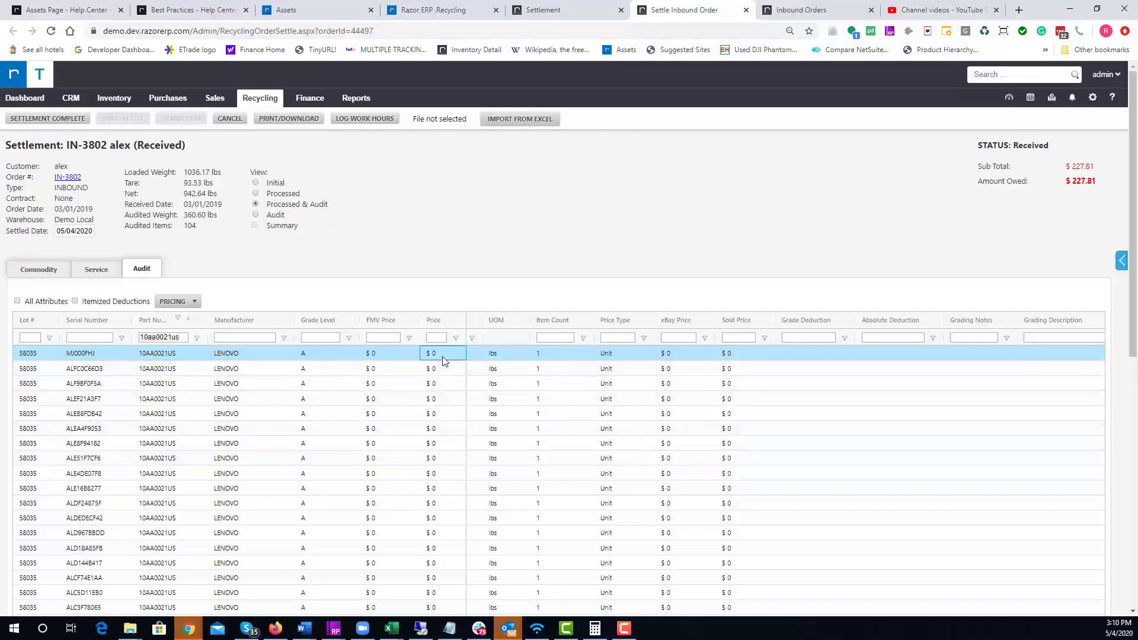
scroll(436, 372, "down", 5)
scroll(437, 374, "down", 3)
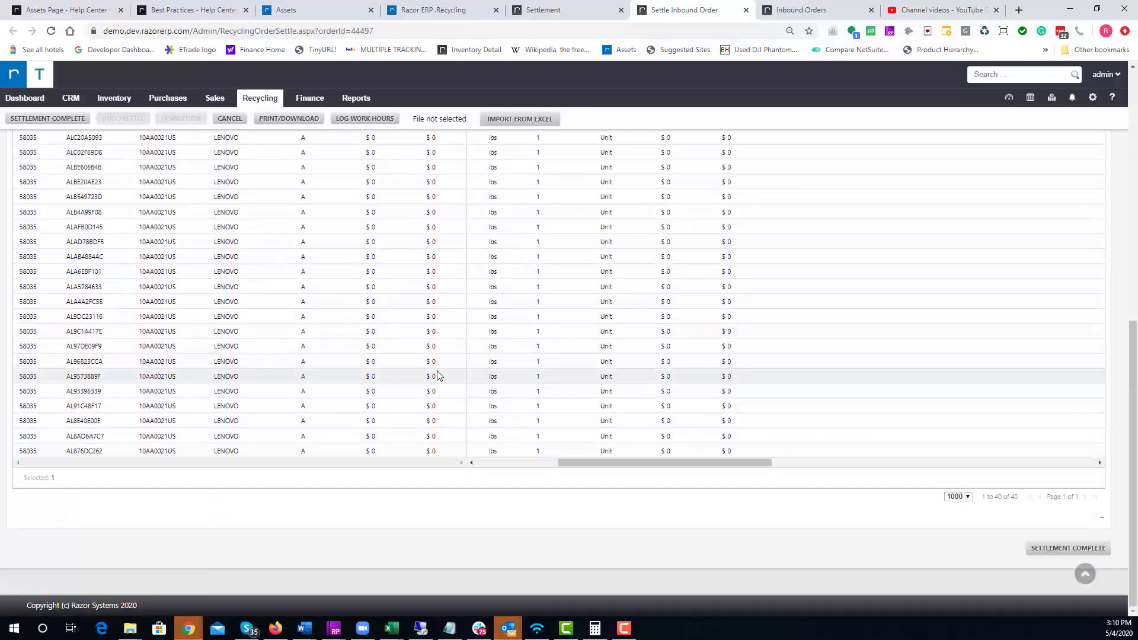
scroll(332, 455, "up", 8)
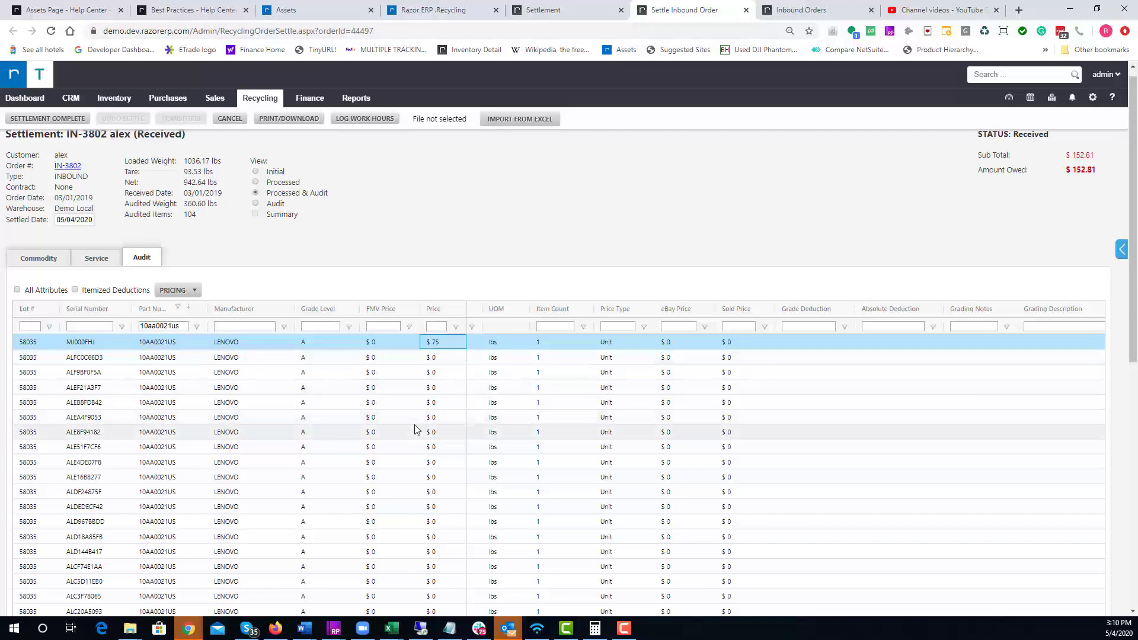
left_click(444, 344)
left_click_drag(441, 360, 433, 450)
type("75")
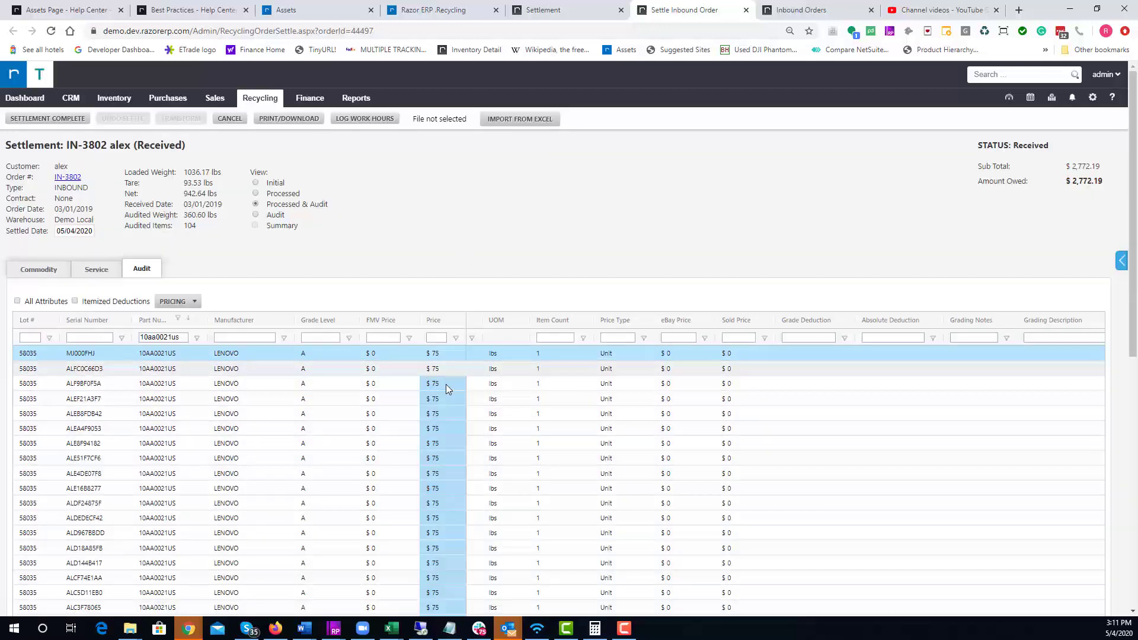
Enter 50 in row ALFC0C66D3's Price cell, then recheck its $75 price.
scroll(429, 510, "down", 5)
left_click(449, 460)
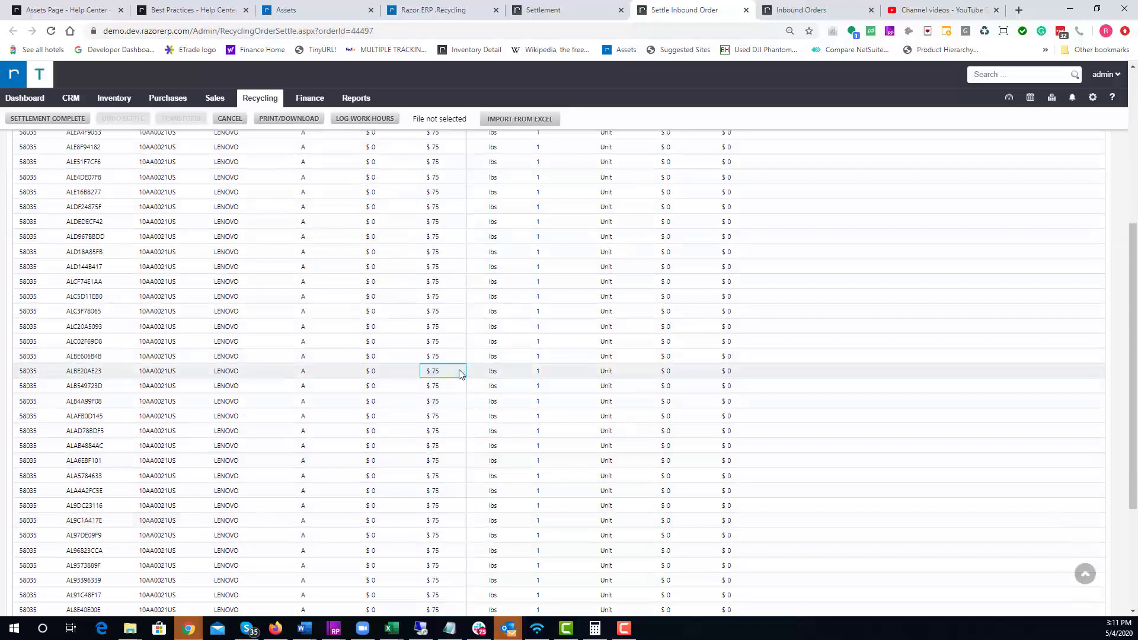
scroll(450, 458, "up", 5)
left_click(449, 368)
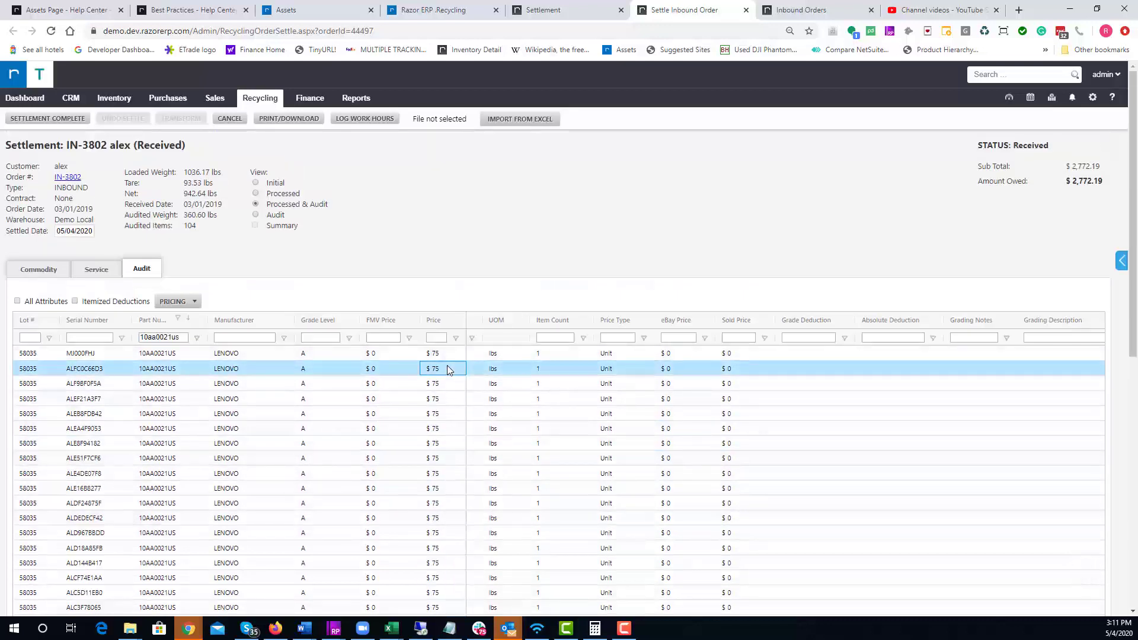
type("50")
key("Down")
key("Down")
left_click(445, 354)
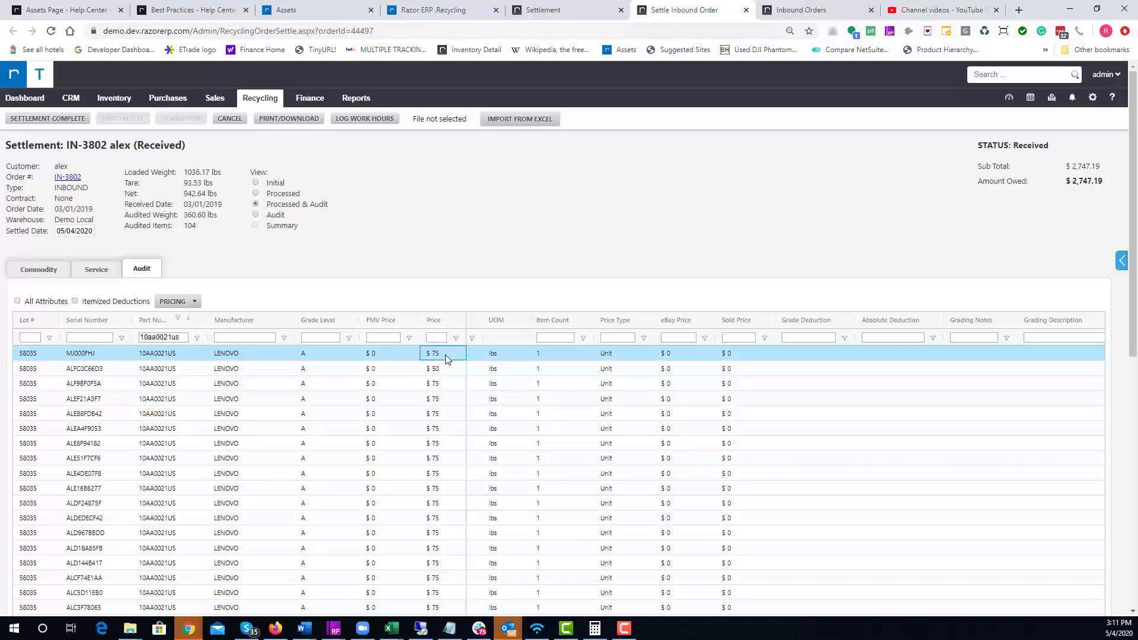
left_click(446, 368)
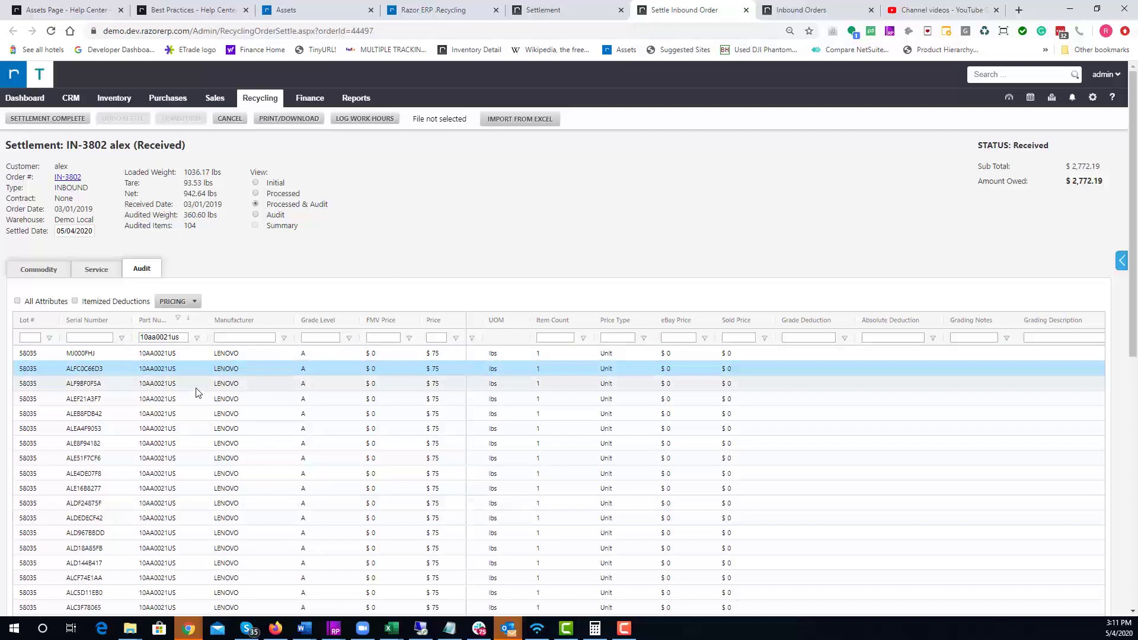
right_click(120, 426)
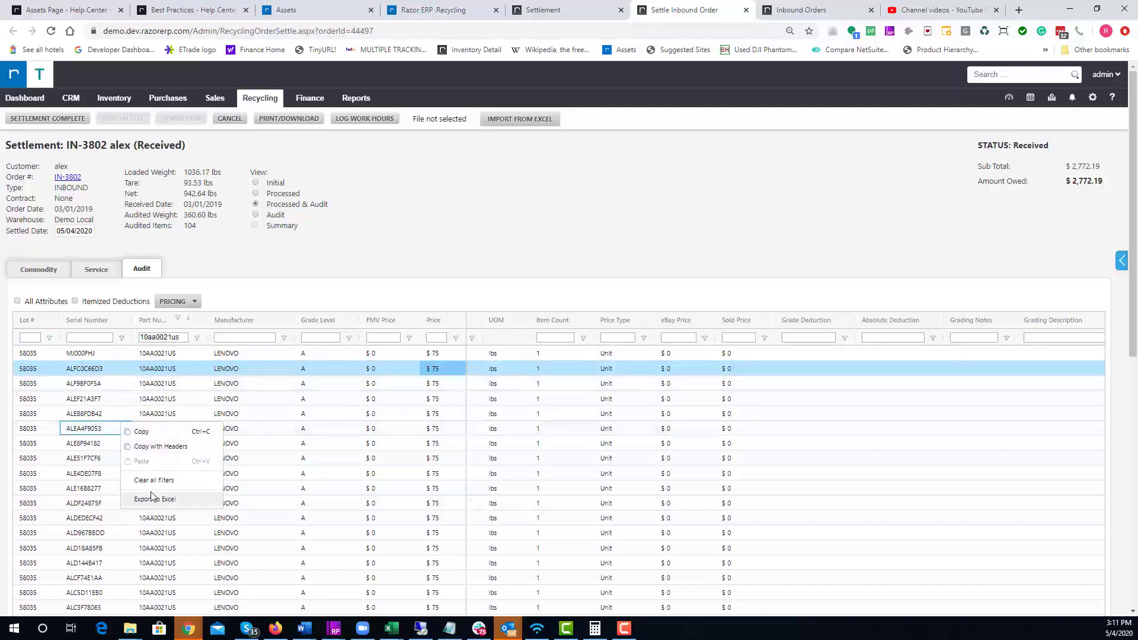
left_click(156, 485)
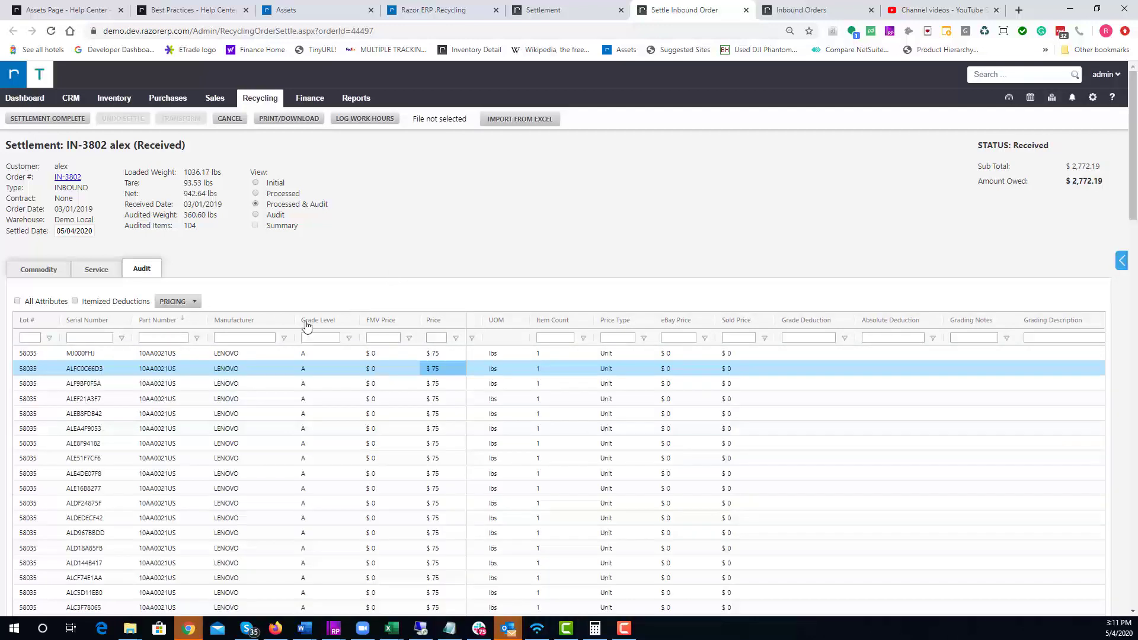
scroll(759, 406, "down", 2)
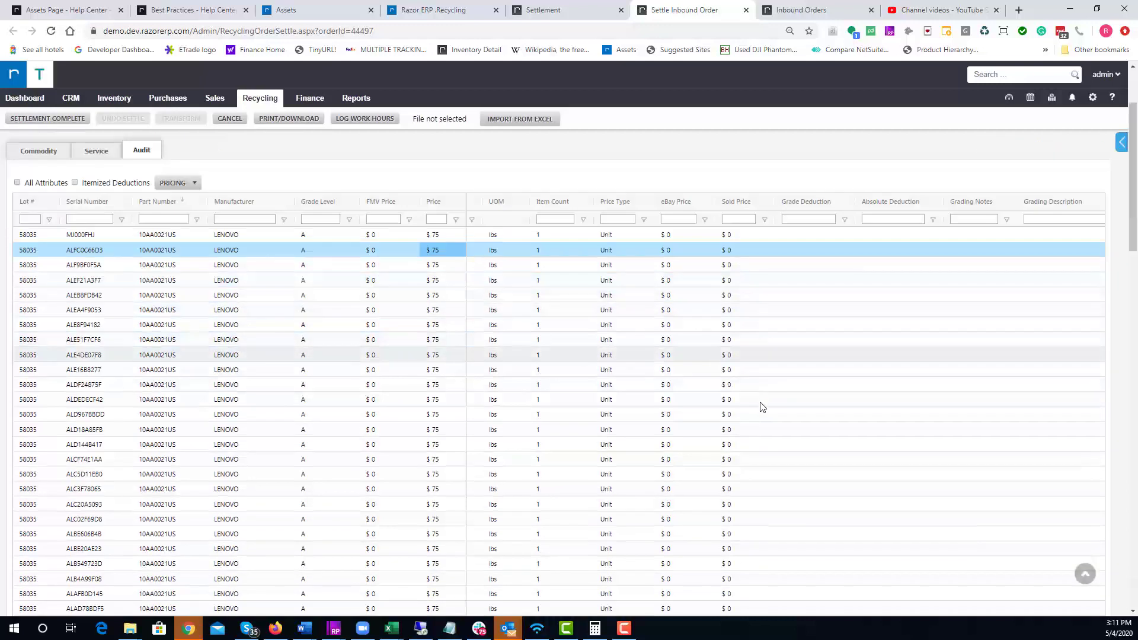
left_click(664, 384)
left_click(437, 203)
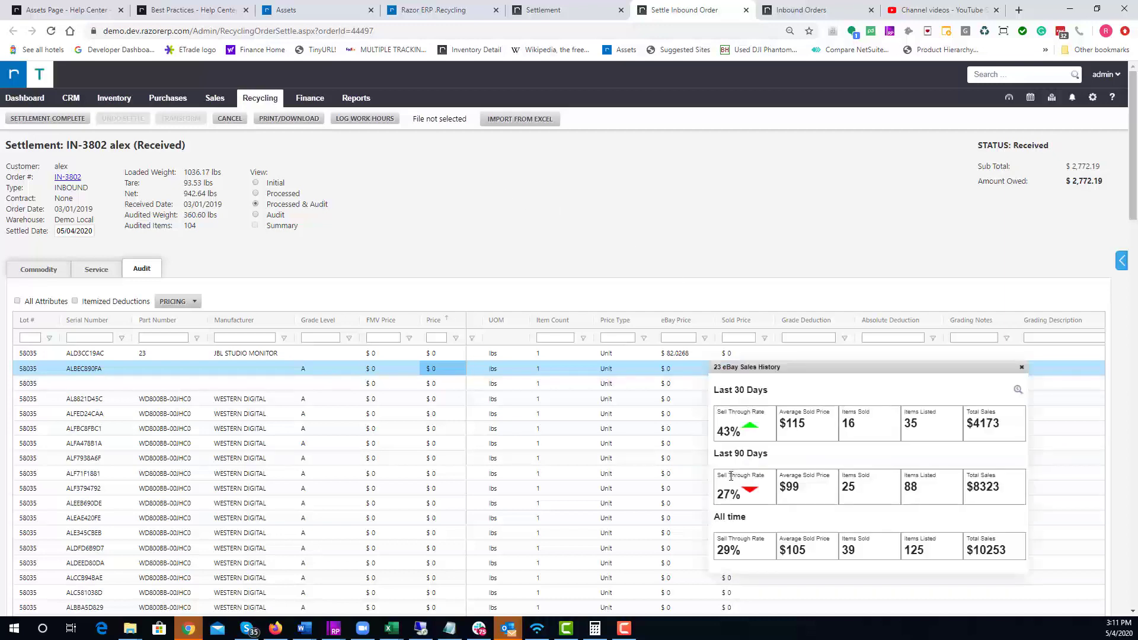
scroll(658, 454, "down", 4)
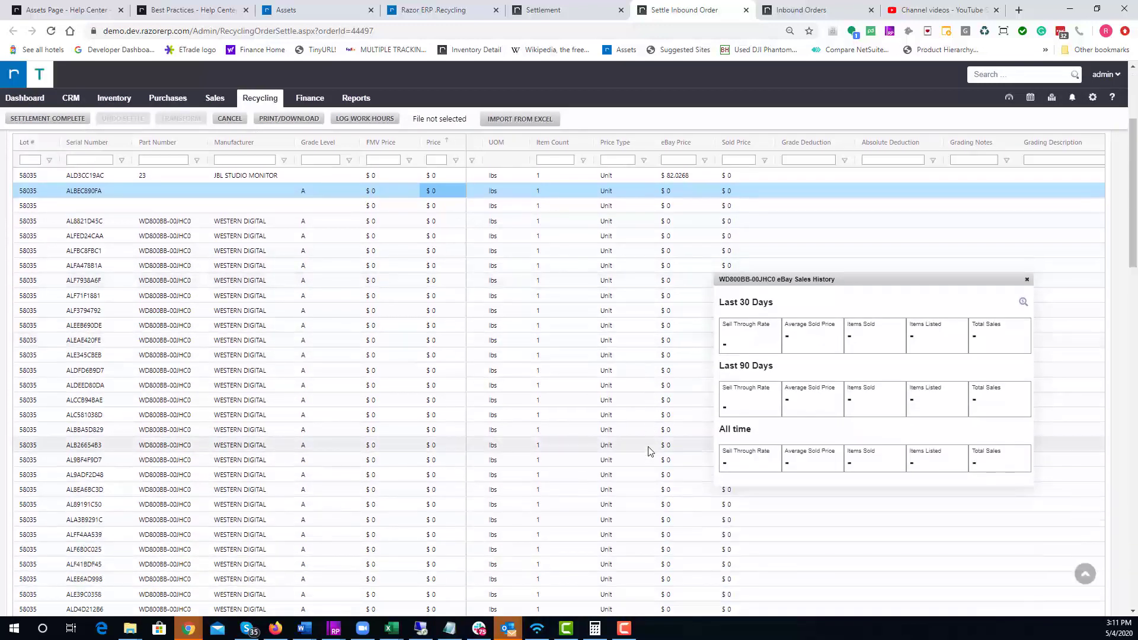
scroll(648, 452, "down", 2)
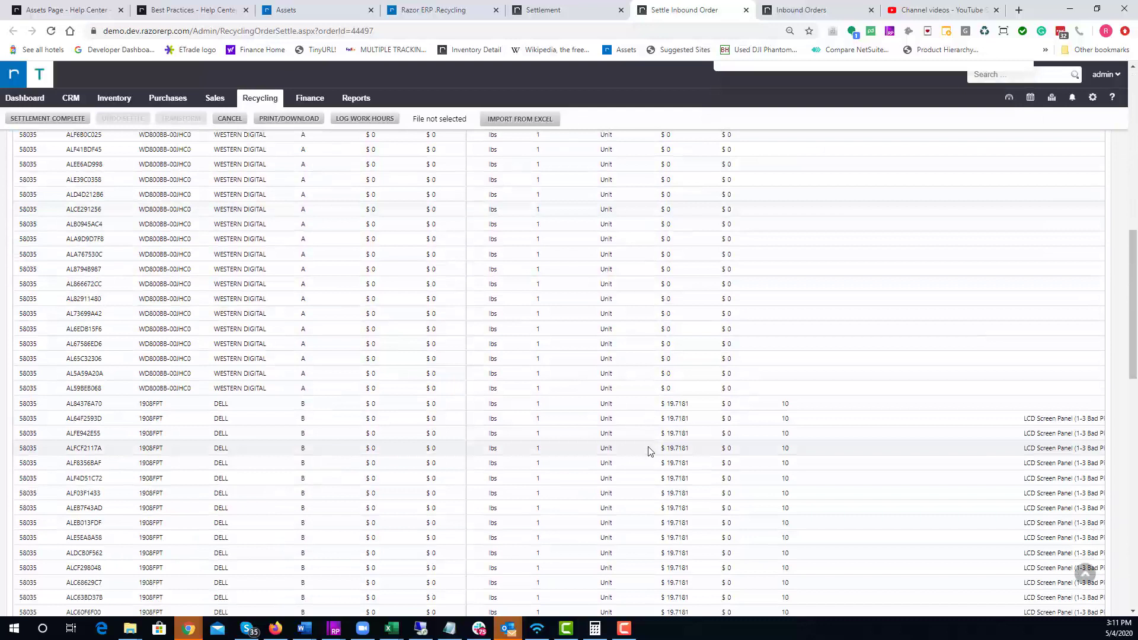
scroll(649, 452, "up", 5)
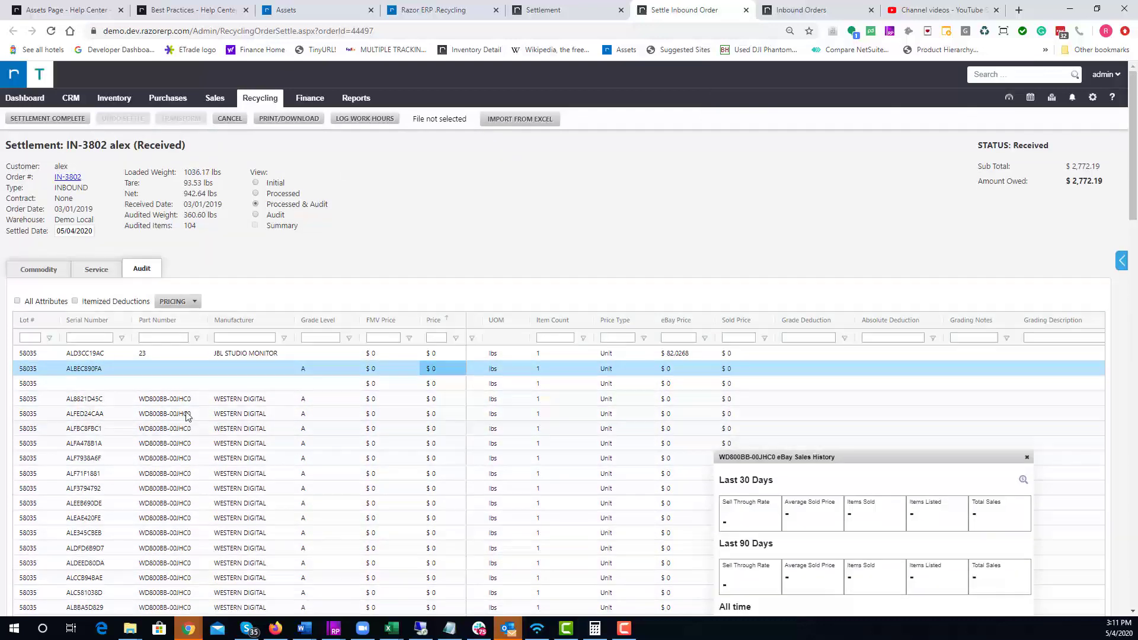
Price the first Western Digital WD800BB drive at $3.5 and copy it down.
left_click(438, 400)
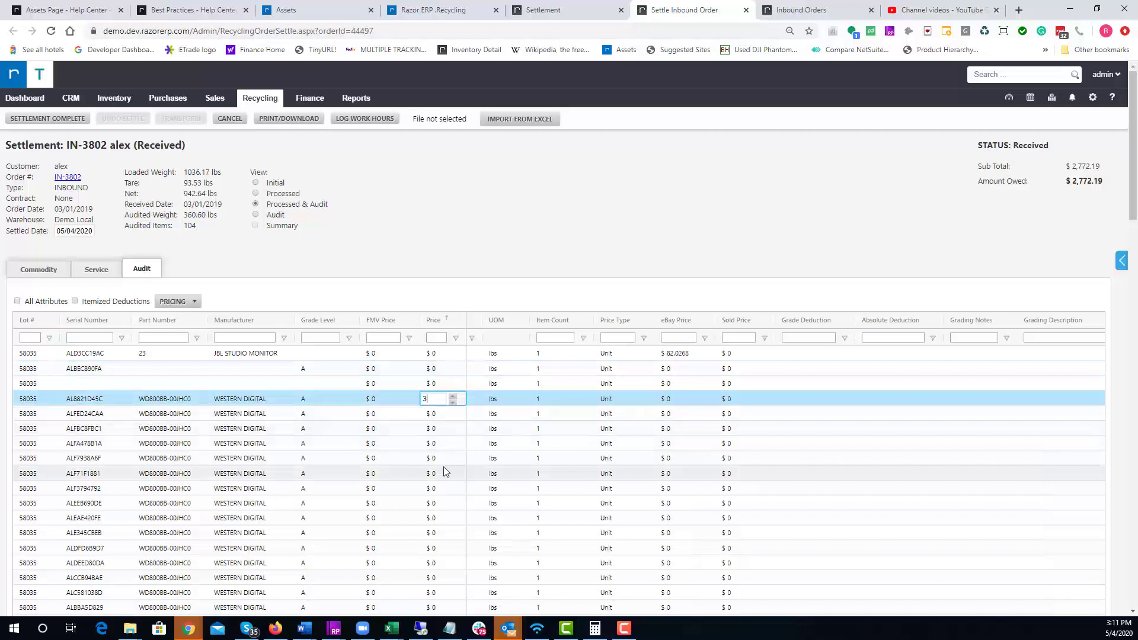
left_click(440, 405)
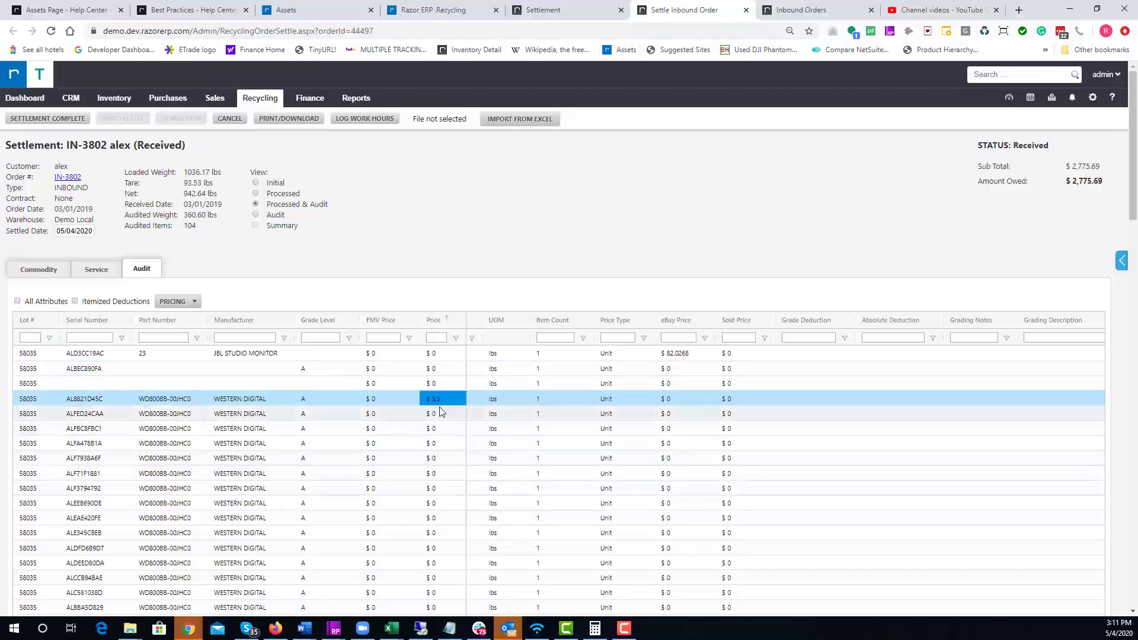
left_click_drag(438, 425, 453, 396)
scroll(452, 392, "up", 10)
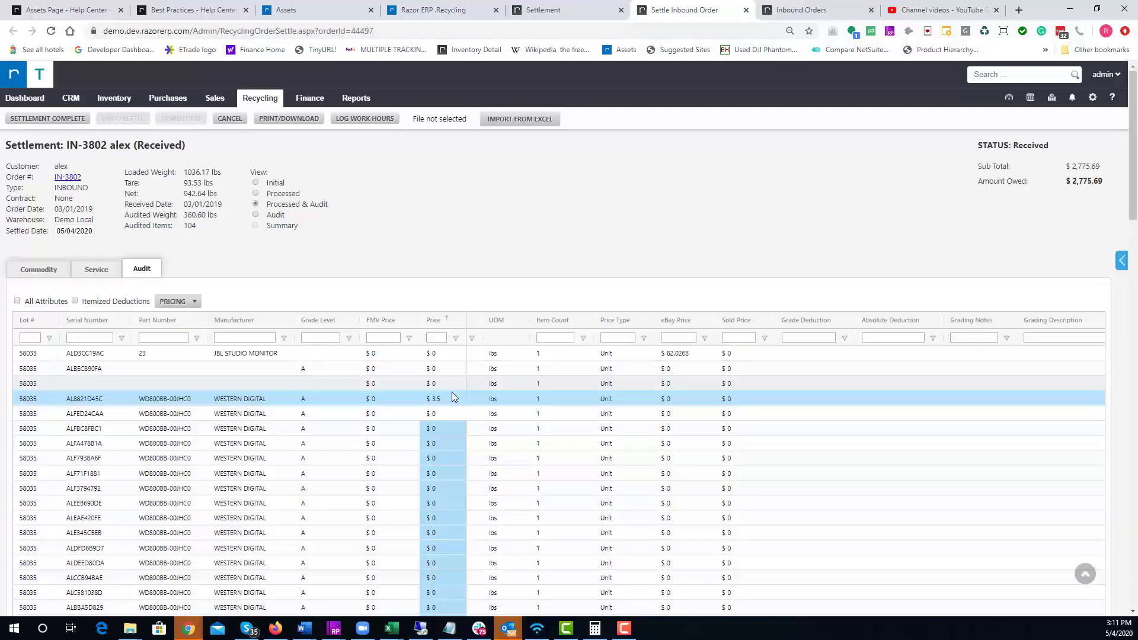
scroll(441, 462, "down", 10)
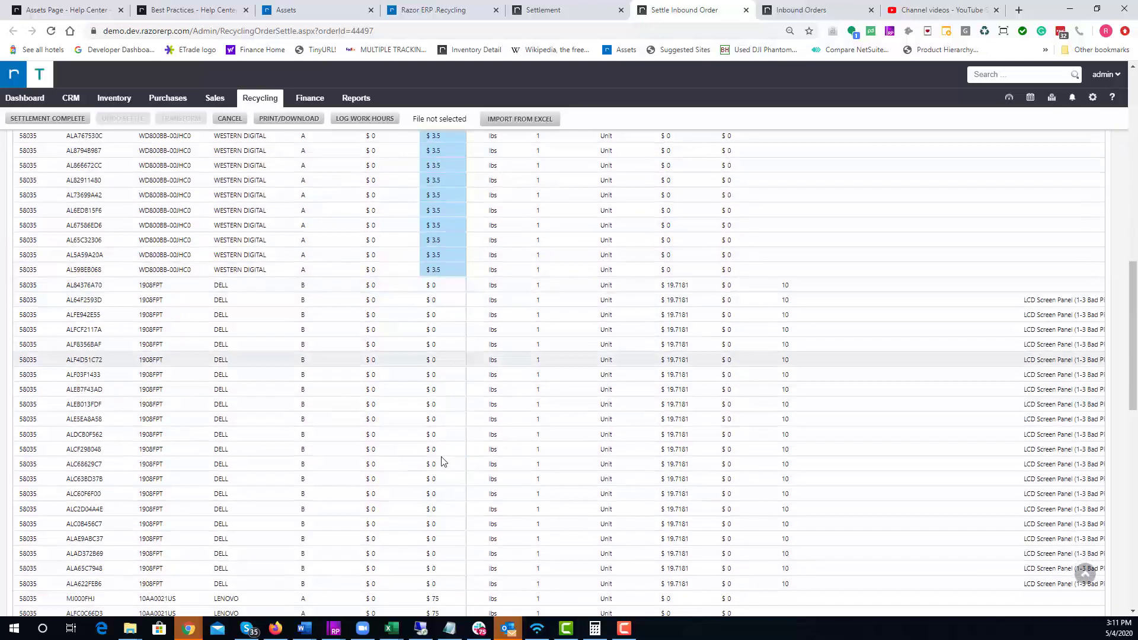
Price the first Dell 1908FPT at $15 and copy it to the other Dell rows.
left_click(439, 169)
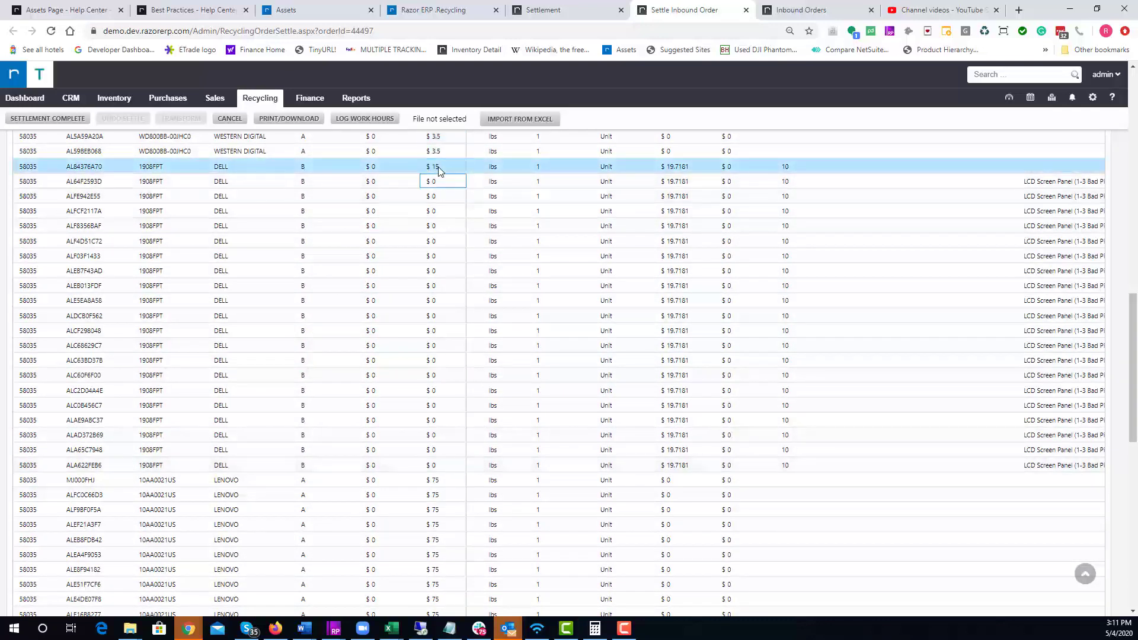
left_click_drag(436, 184, 452, 479)
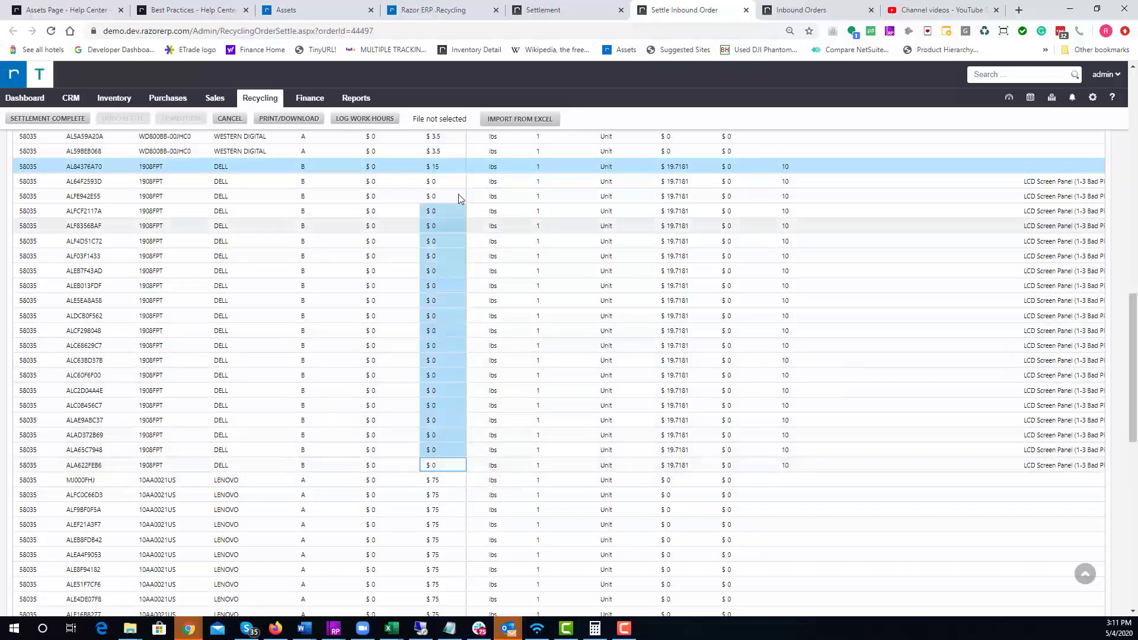
scroll(457, 183, "up", 14)
scroll(463, 328, "down", 15)
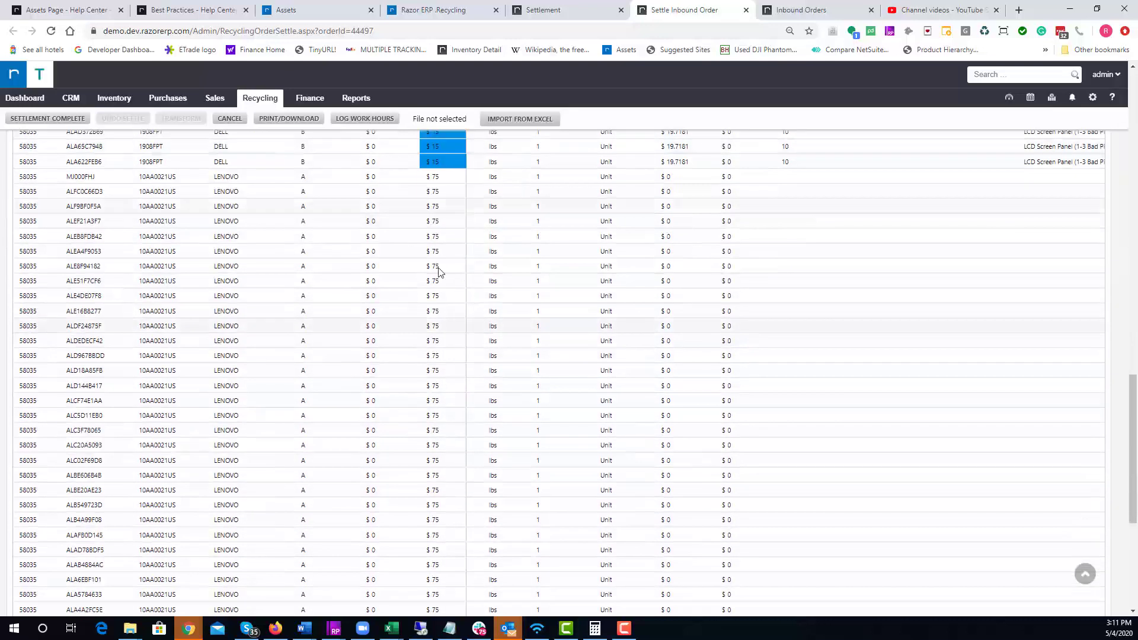
scroll(435, 307, "up", 10)
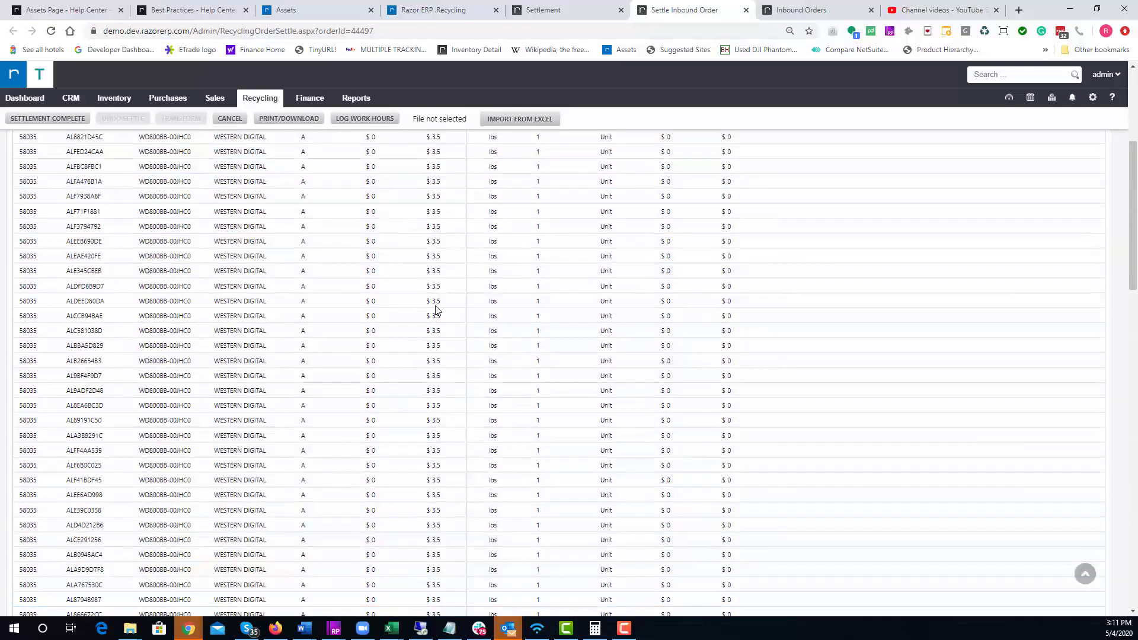
Click the item rows to commit the new drive and monitor prices.
left_click(445, 399)
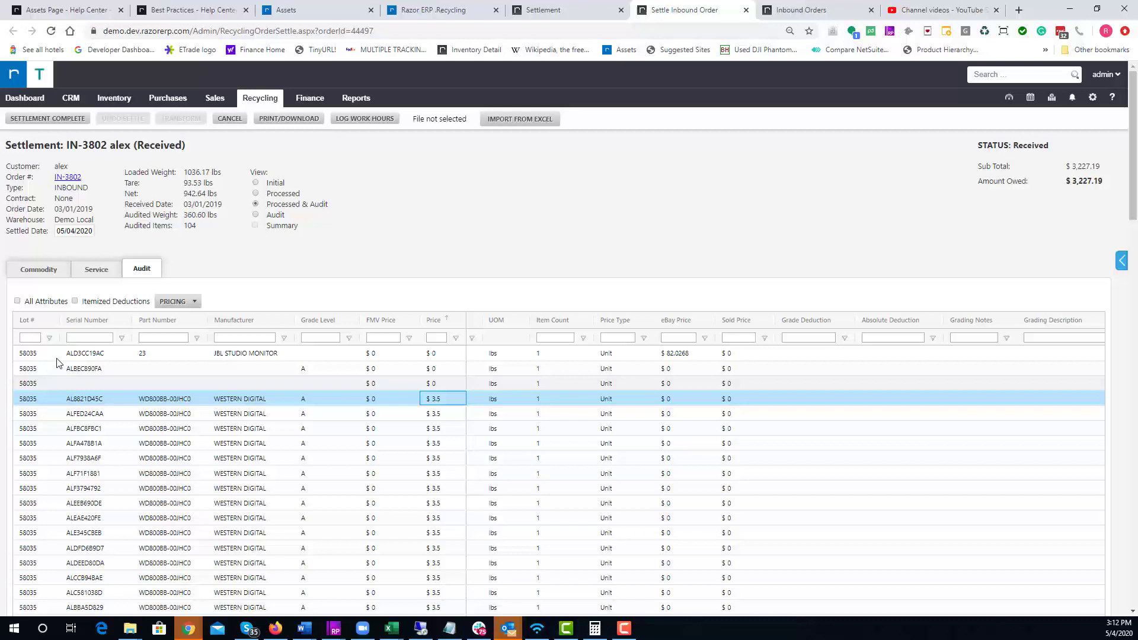
left_click(95, 384)
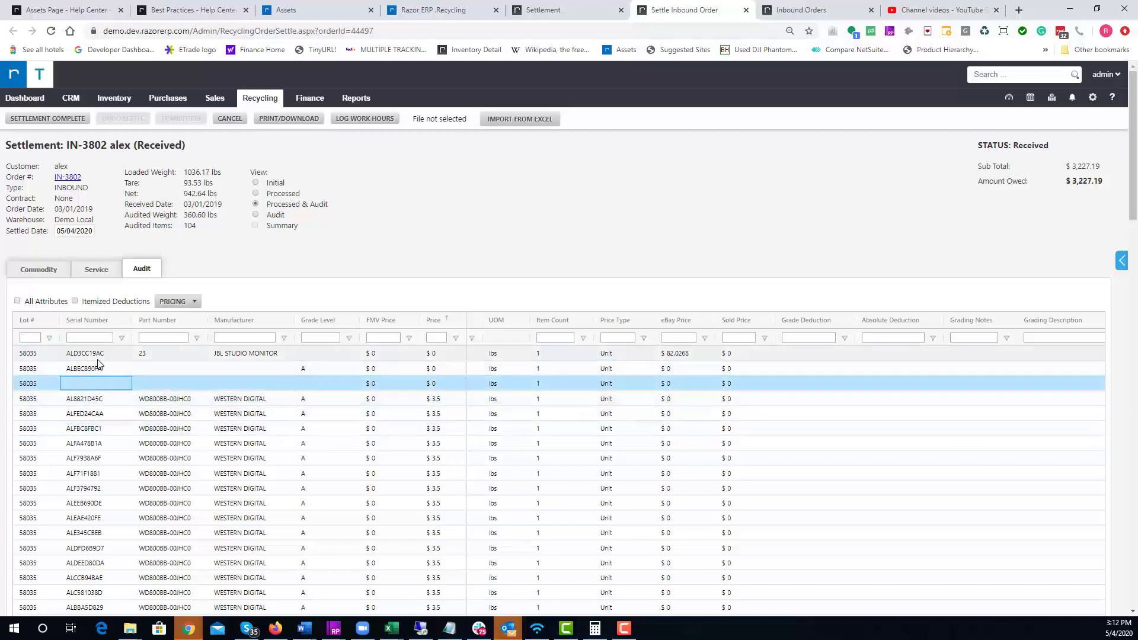
left_click(98, 359)
Review the Service and Commodity tabs, dismiss service suggestions, and return to Audit.
left_click(96, 271)
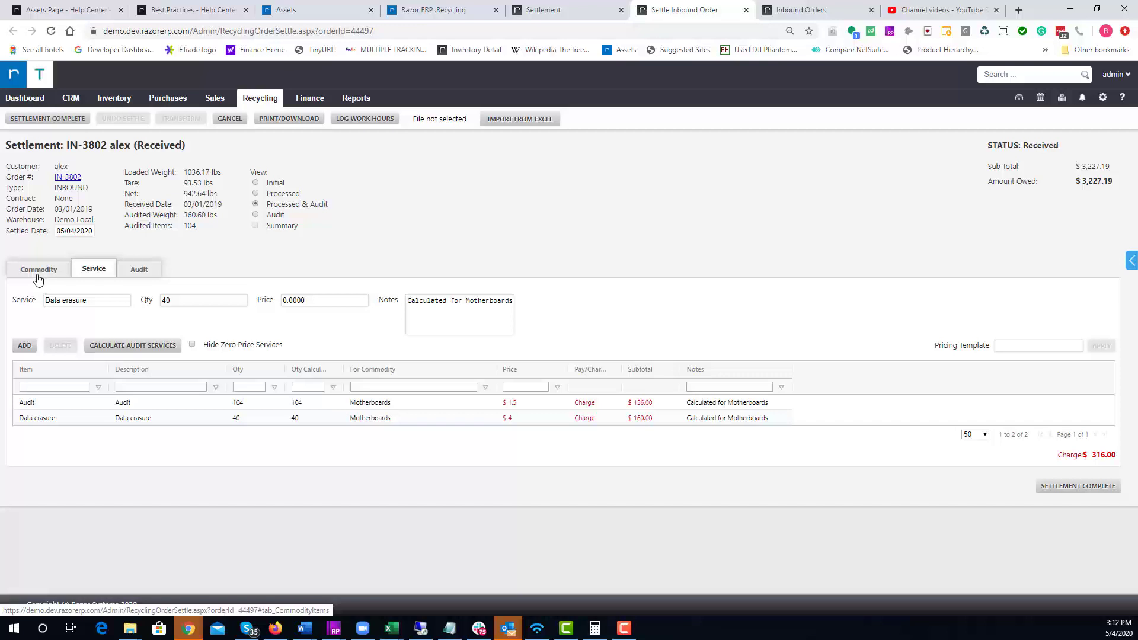
left_click(39, 277)
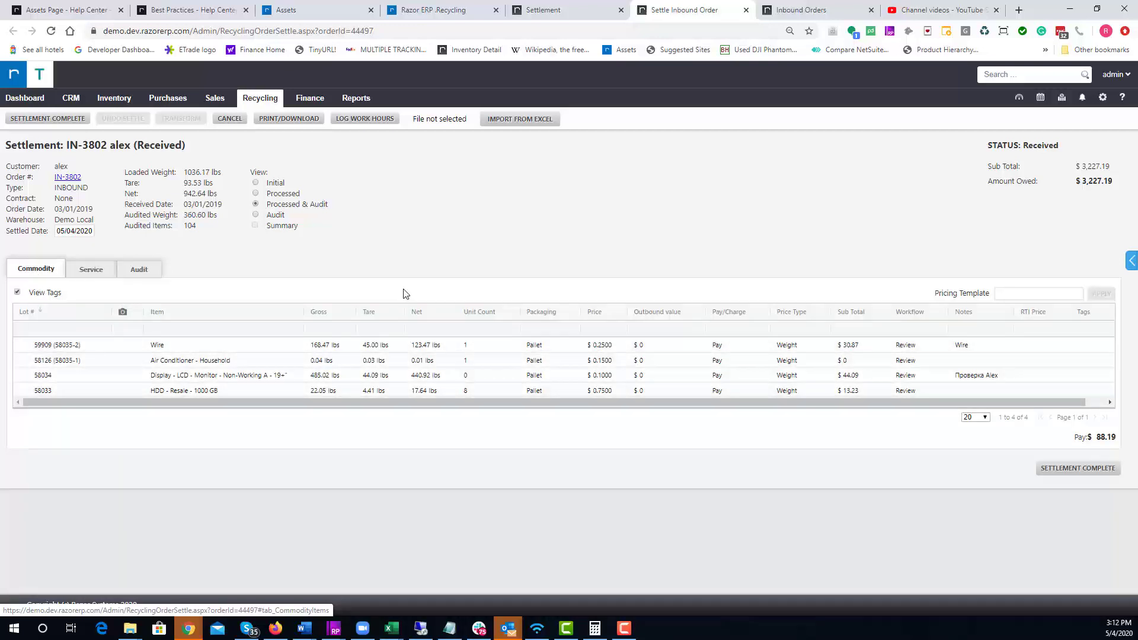
left_click(100, 272)
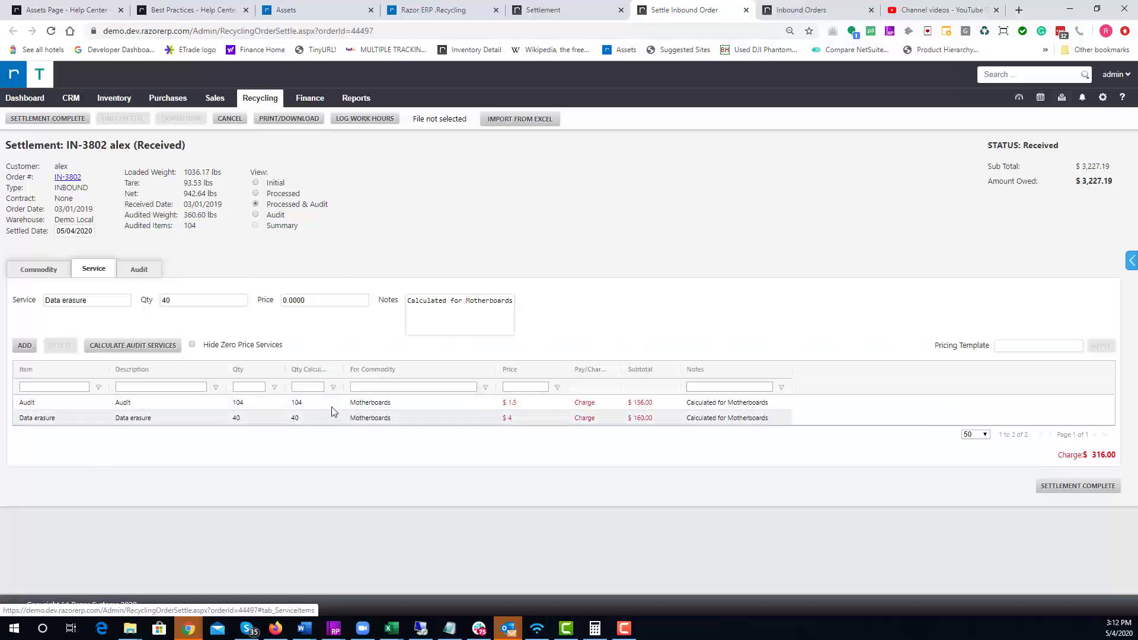
left_click(112, 302)
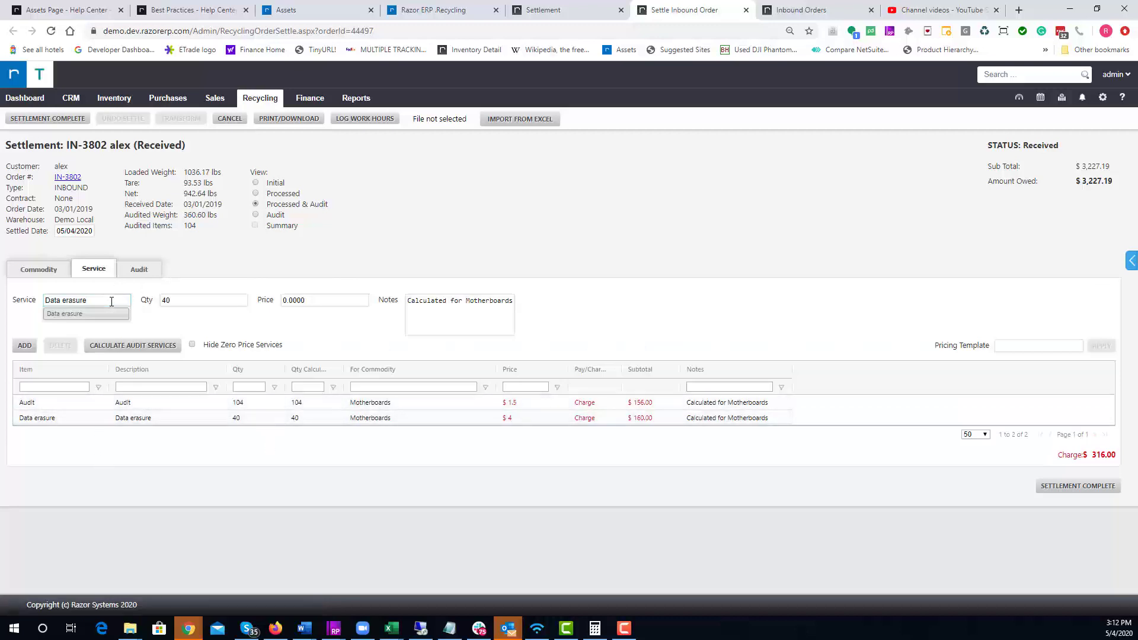
left_click(354, 255)
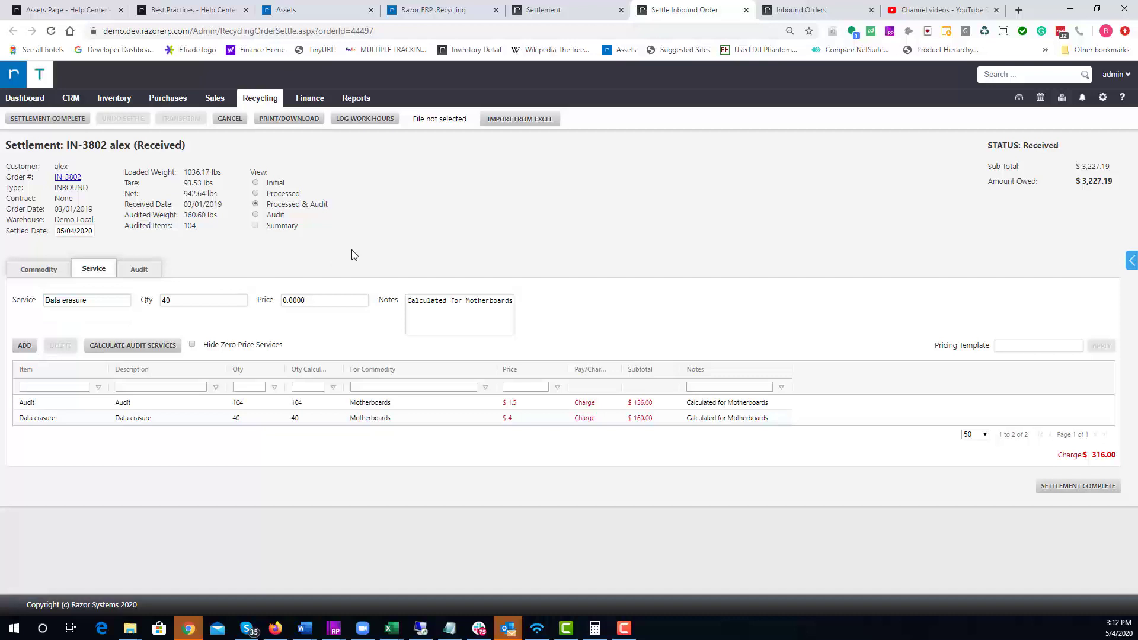
left_click(138, 270)
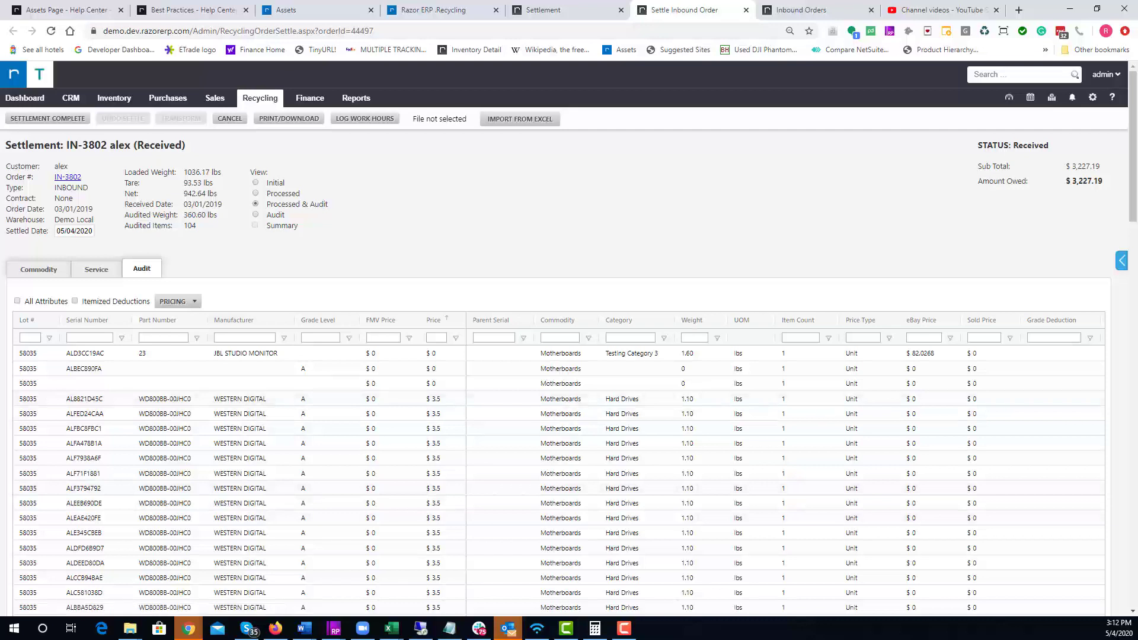
Mark IN-3802 as Settlement Complete, confirm the PO-2469 notice, and open the Reporting station options.
left_click(1122, 261)
left_click(29, 121)
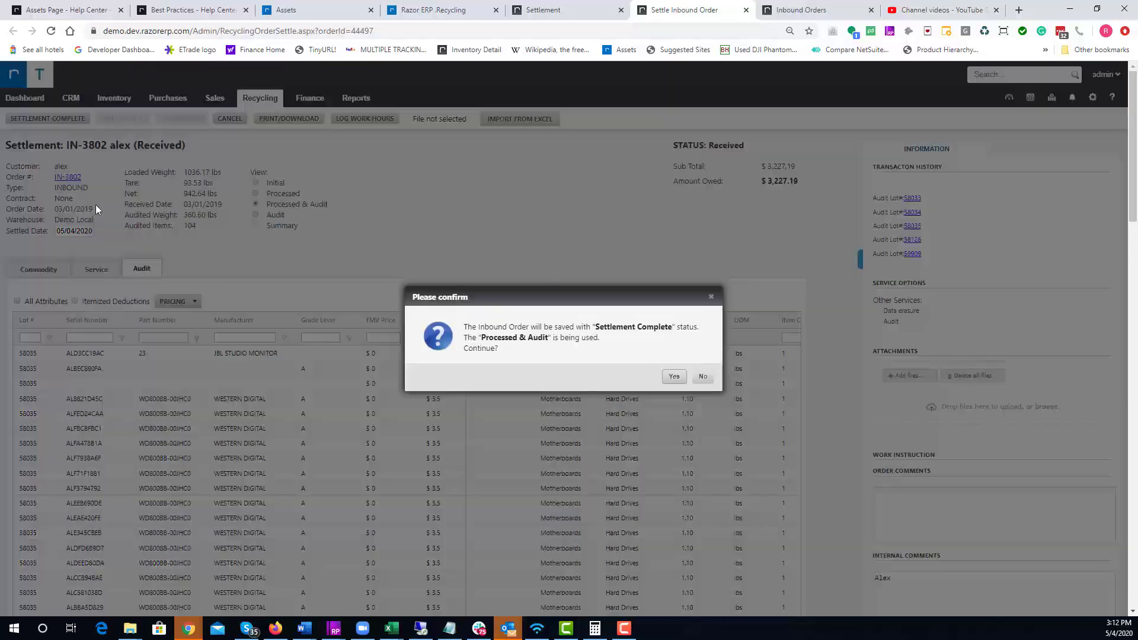
left_click(674, 377)
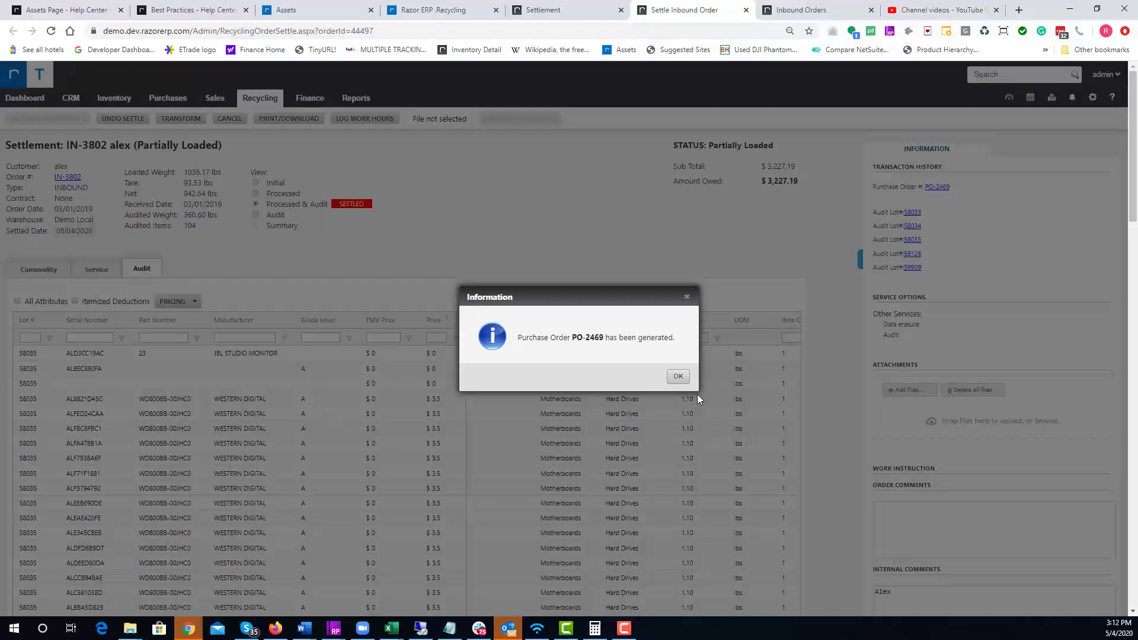
left_click(684, 379)
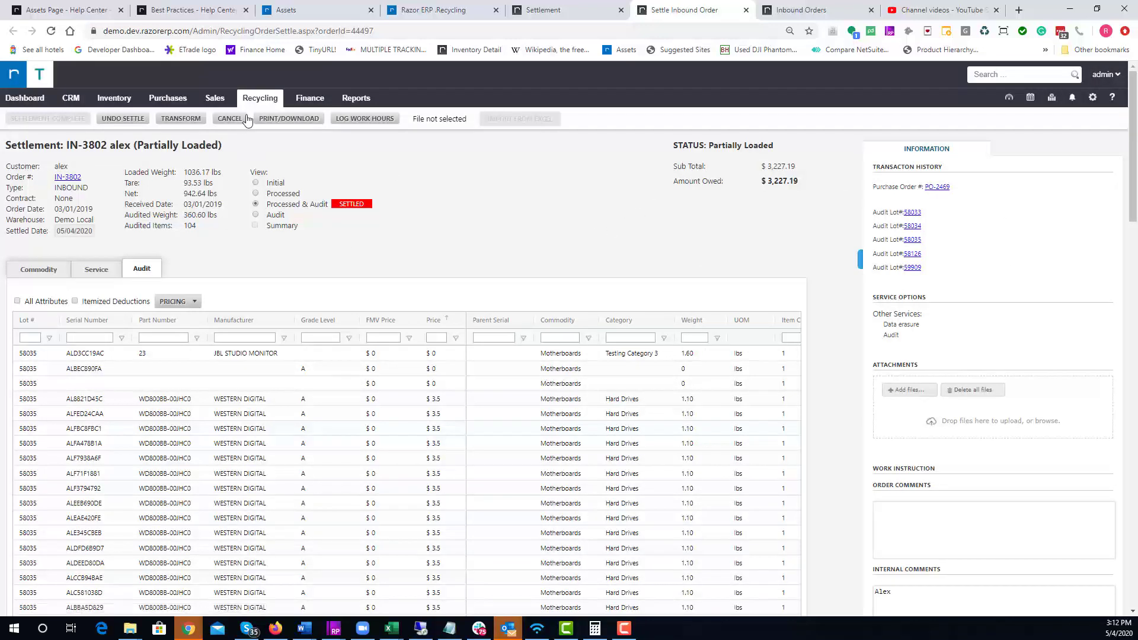
left_click(284, 120)
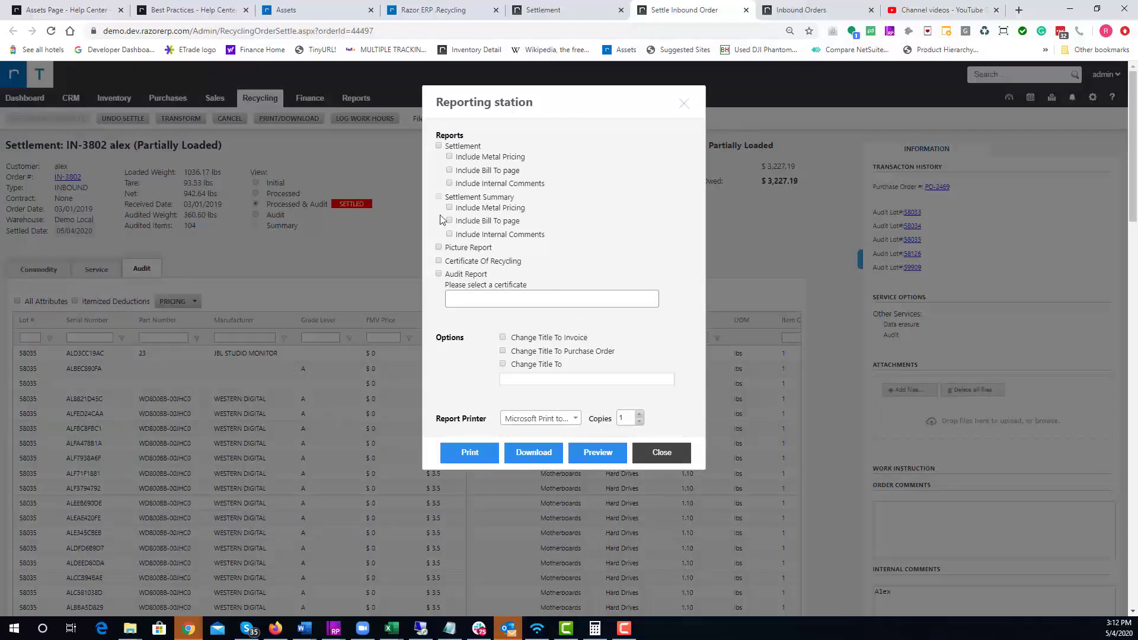
left_click(439, 146)
left_click(593, 458)
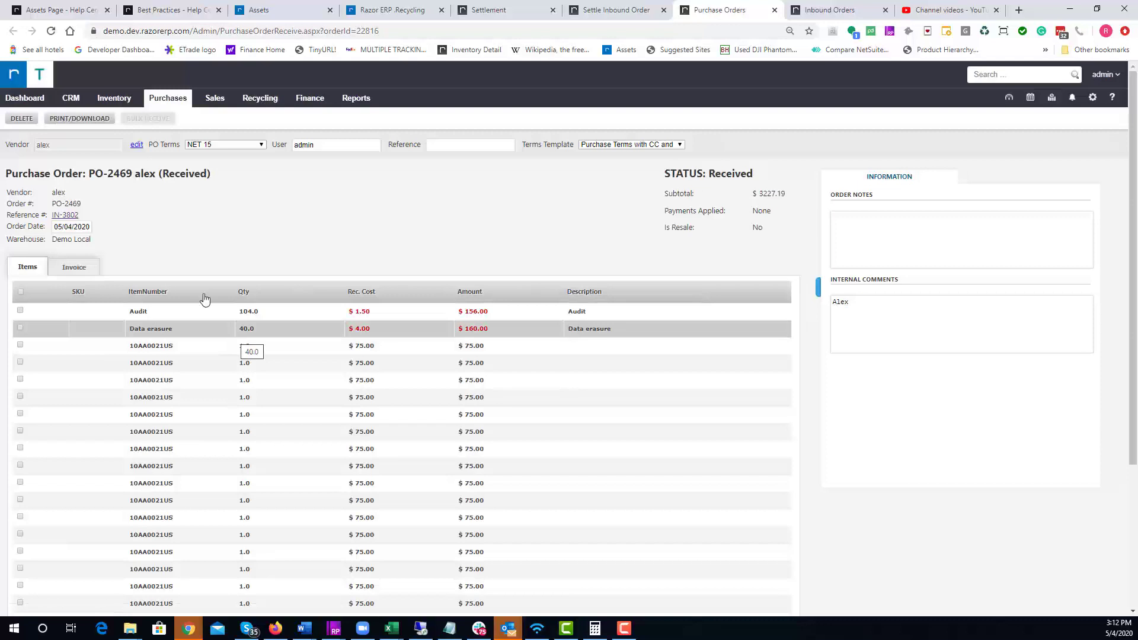
Select invoice INV-433583 under PO-2469's Invoice tab and bring up its PDF print options.
left_click(89, 267)
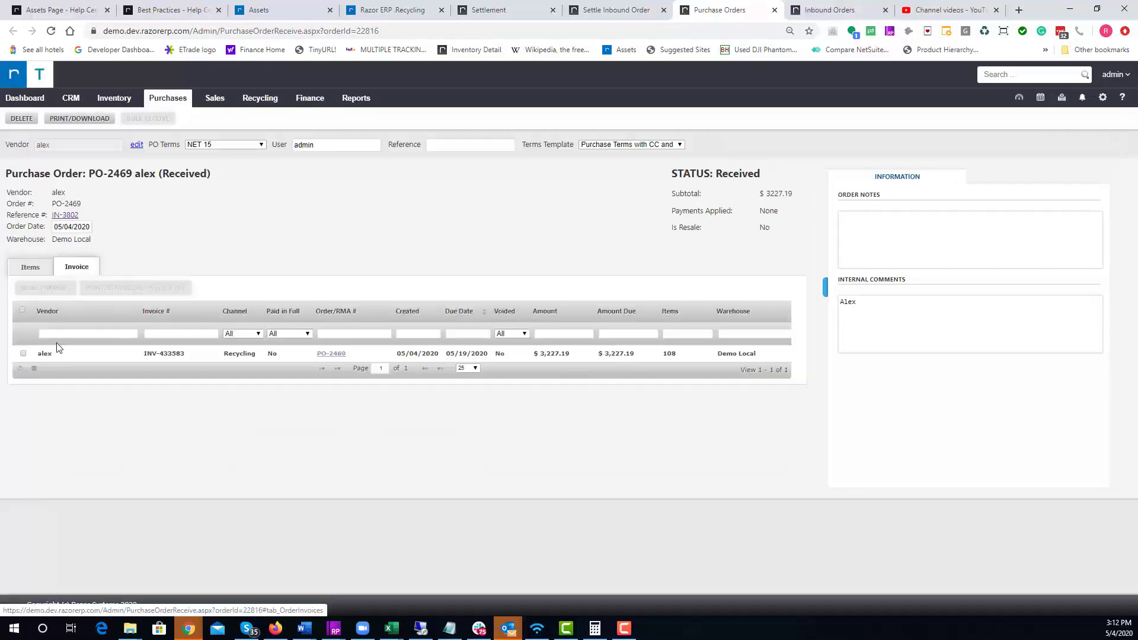
left_click(47, 355)
left_click(135, 288)
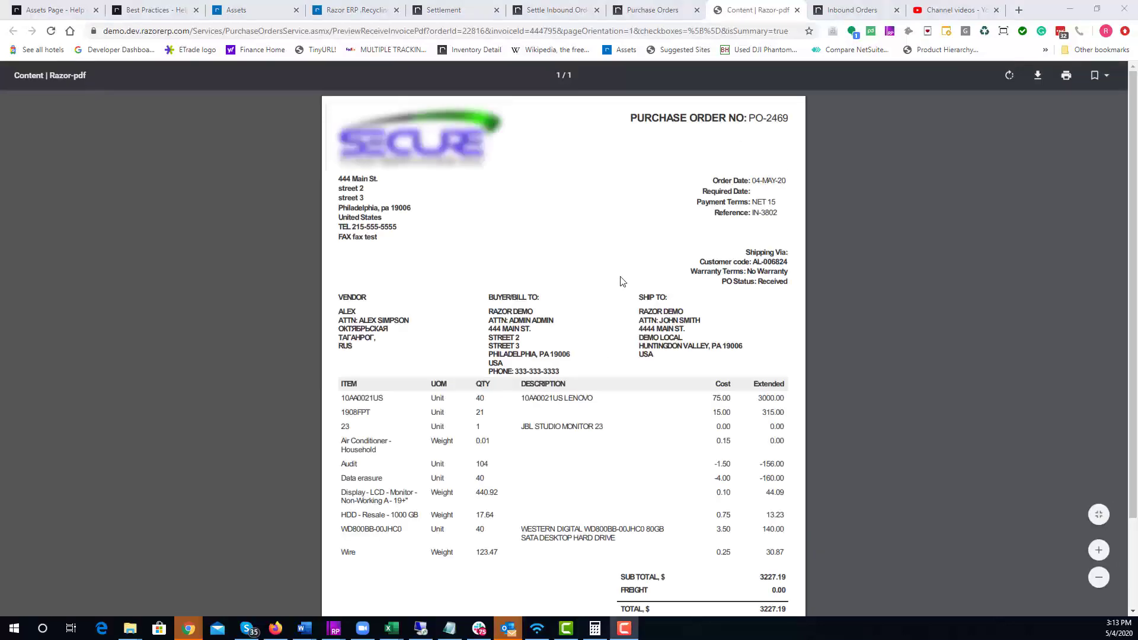
Review the PO-2469 PDF, highlighting the first Lenovo item line and the 3227.19 total.
scroll(512, 431, "down", 1)
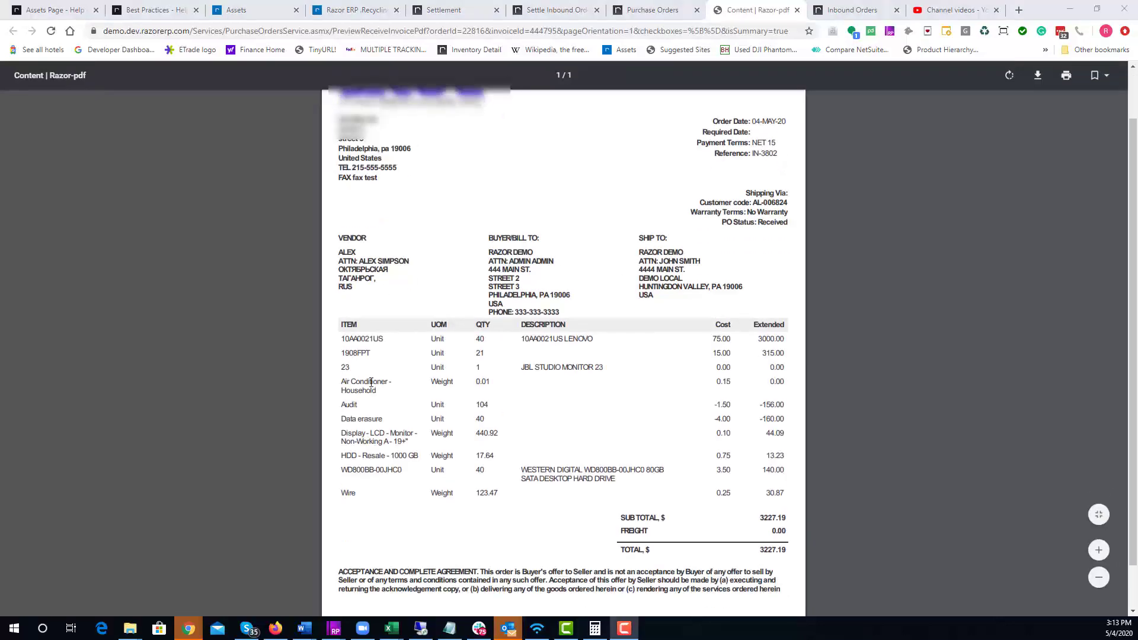
left_click_drag(346, 337, 483, 339)
left_click(359, 354)
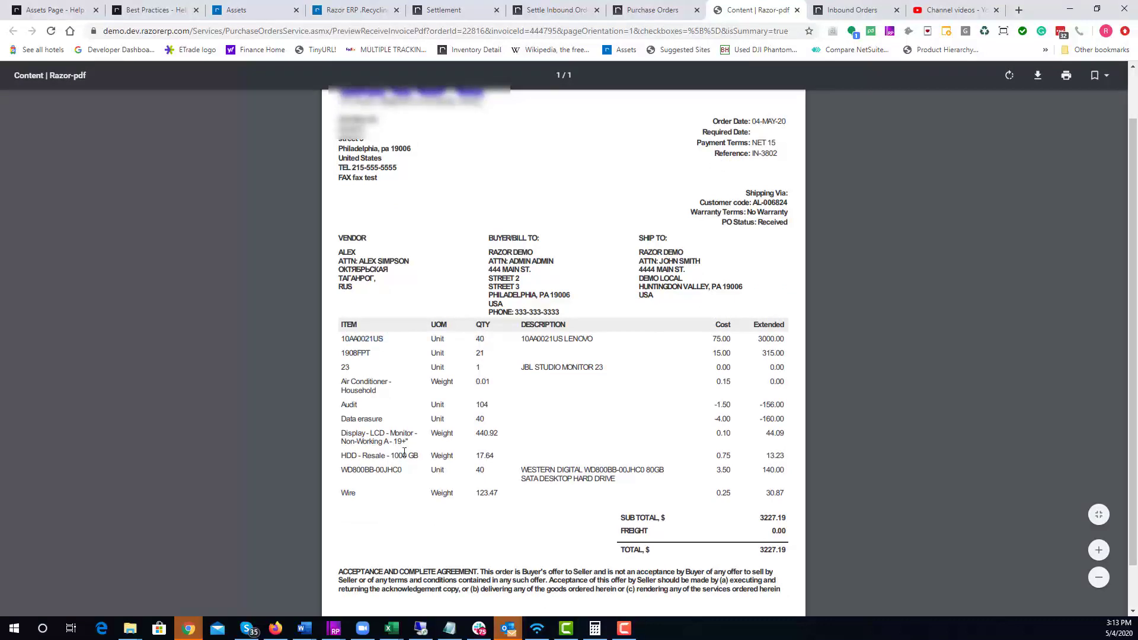
left_click(347, 437)
left_click_drag(789, 551, 741, 551)
left_click(491, 214)
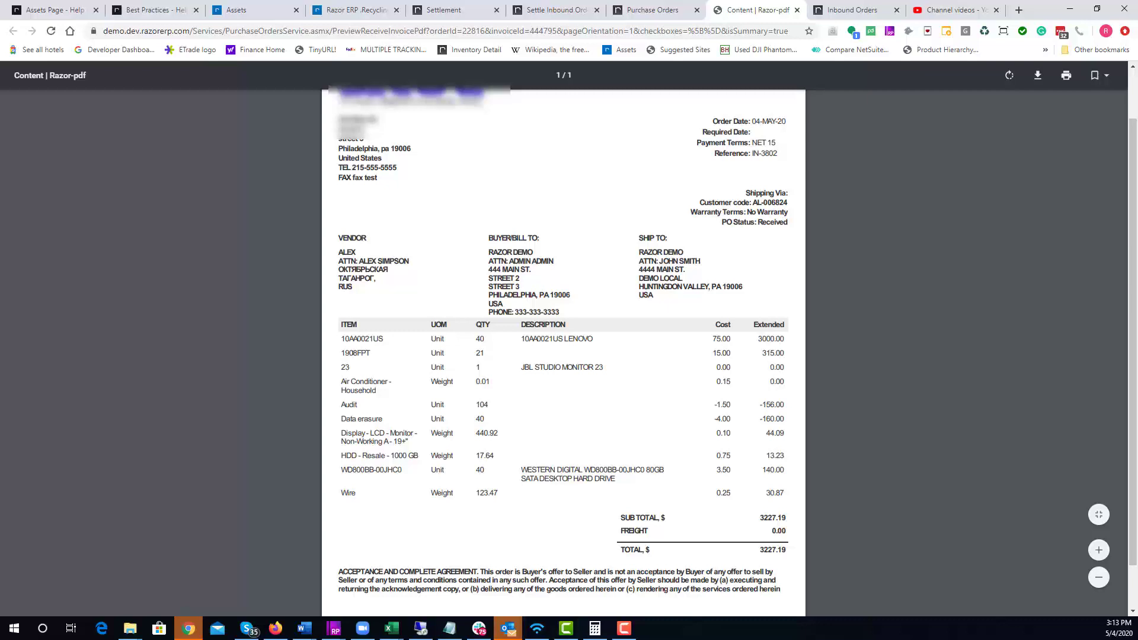